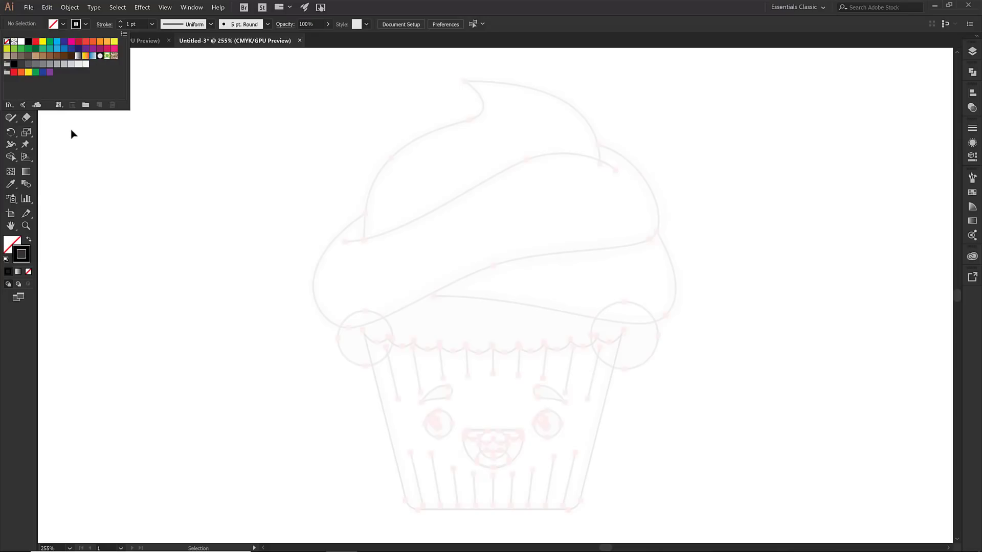
Step: Zoom into the face and draw a large eye circle with a small highlight circle, swapping fill and stroke
{"action": "key", "text": "z"}
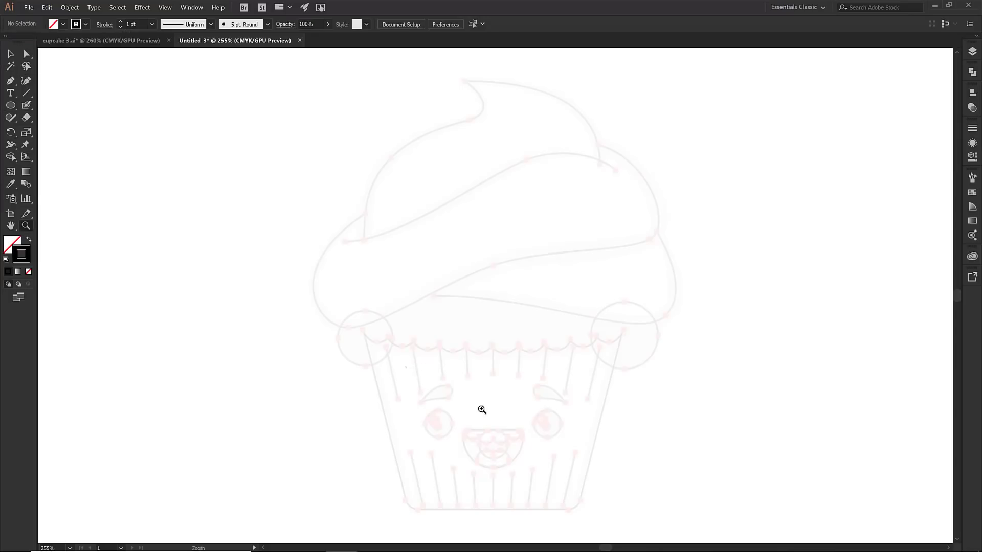
{"action": "left_click_drag", "start_coordinate": [482, 410], "coordinate": [581, 477]}
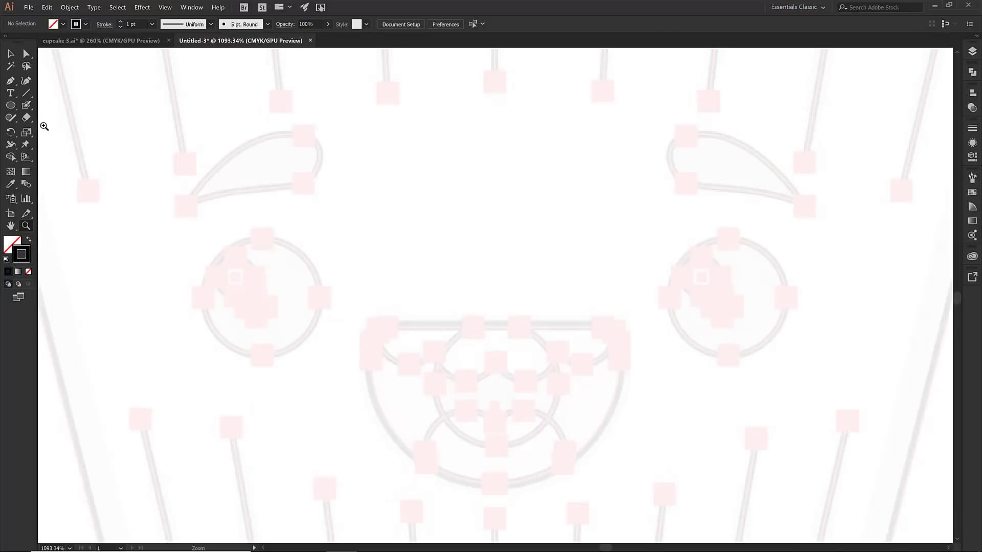
{"action": "left_click", "coordinate": [10, 105]}
{"action": "left_click_drag", "start_coordinate": [259, 295], "coordinate": [293, 354]}
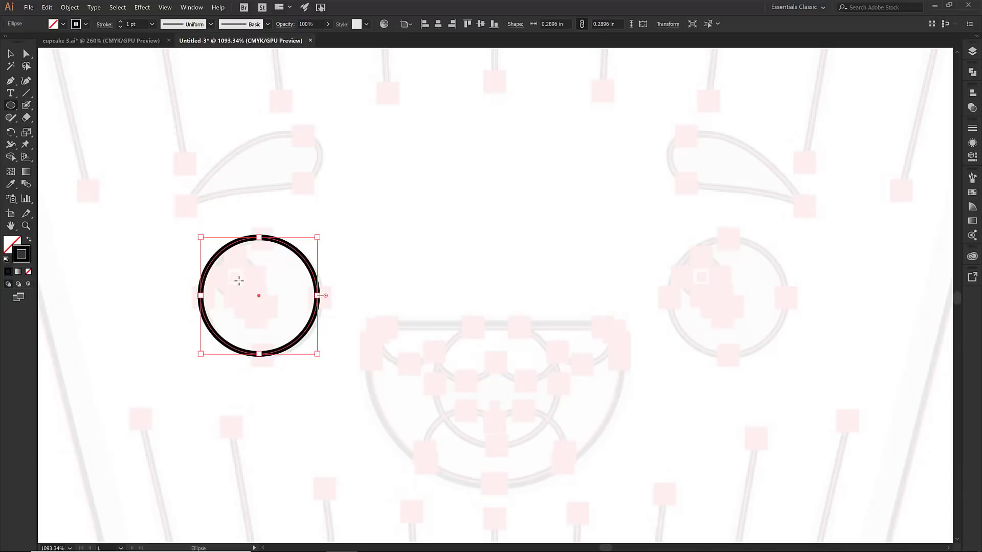
{"action": "left_click_drag", "start_coordinate": [235, 277], "coordinate": [261, 318]}
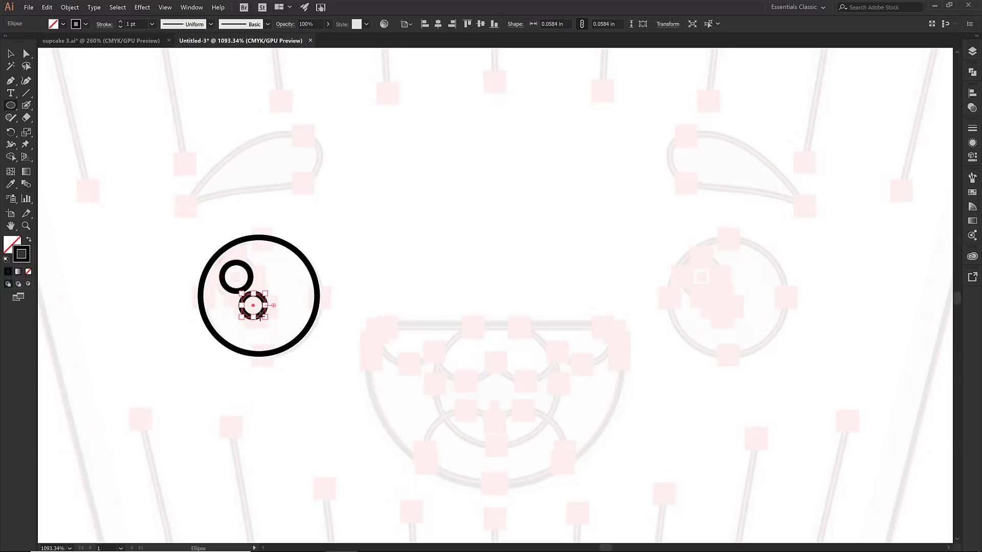
{"action": "key", "text": "ctrl+z"}
{"action": "key", "text": "ctrl+z"}
{"action": "key", "text": "shift+x"}
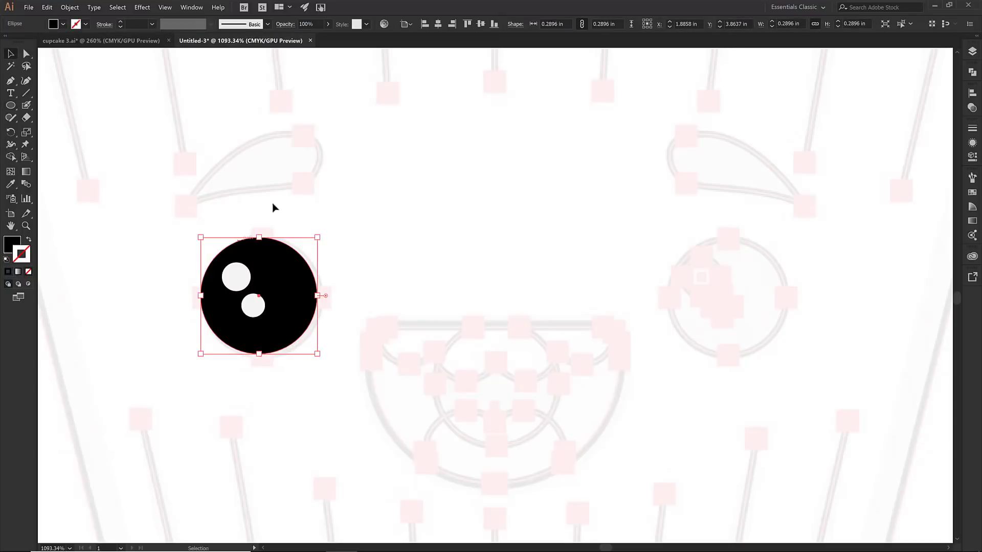
Step: Load the Cupcake Challenge swatch library from the Color Palettes folder via Other Library
{"action": "left_click", "coordinate": [972, 193]}
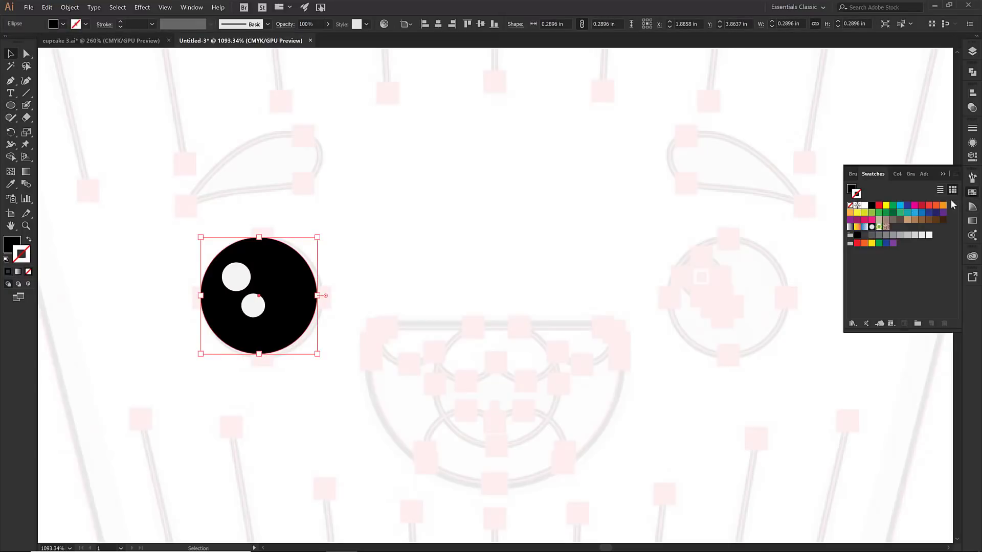
{"action": "left_click", "coordinate": [851, 322]}
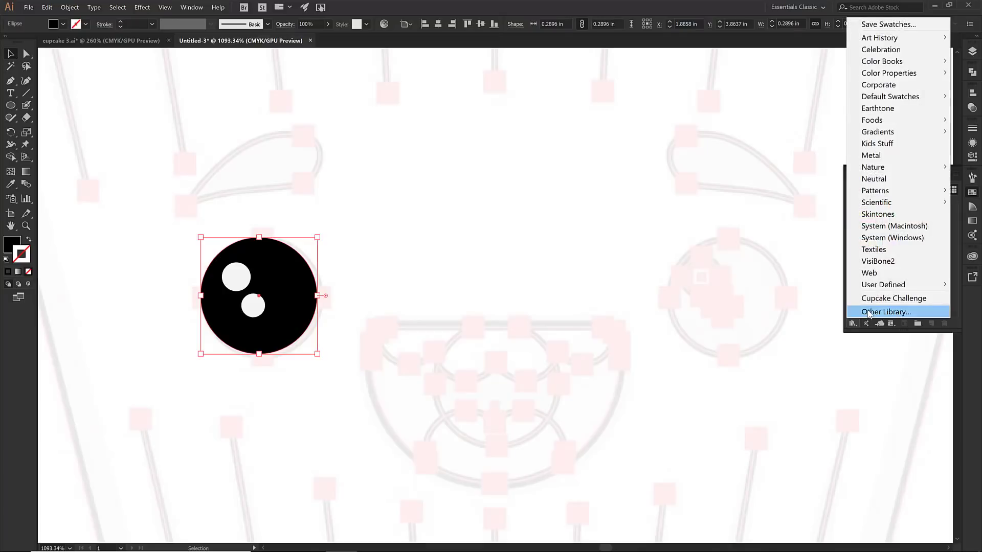
{"action": "left_click", "coordinate": [790, 350]}
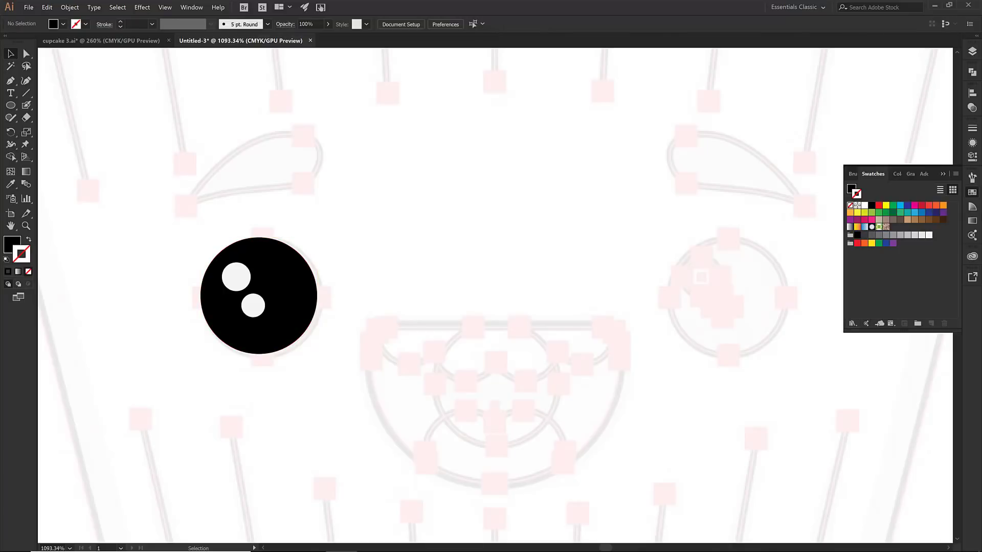
{"action": "left_click", "coordinate": [852, 324]}
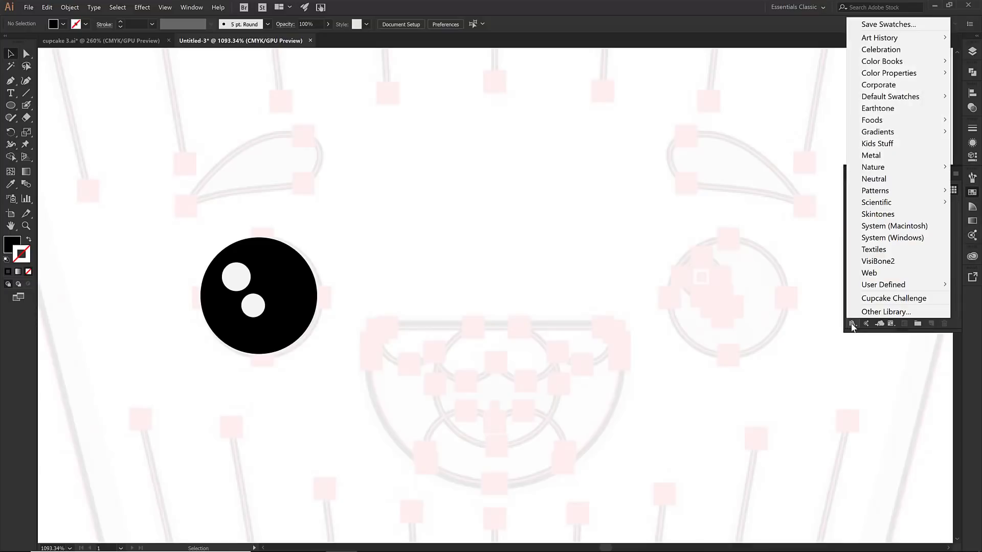
{"action": "left_click", "coordinate": [879, 312]}
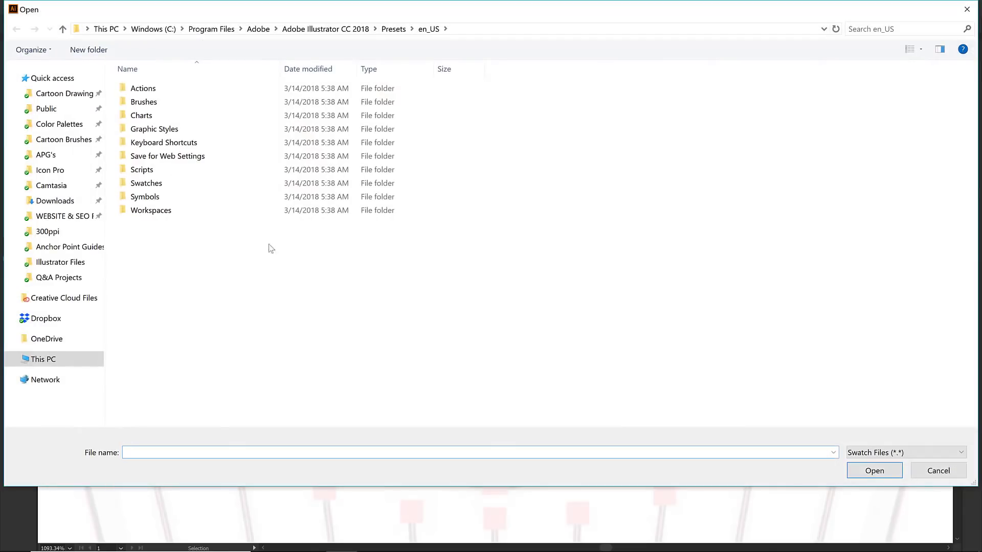
{"action": "left_click", "coordinate": [51, 125]}
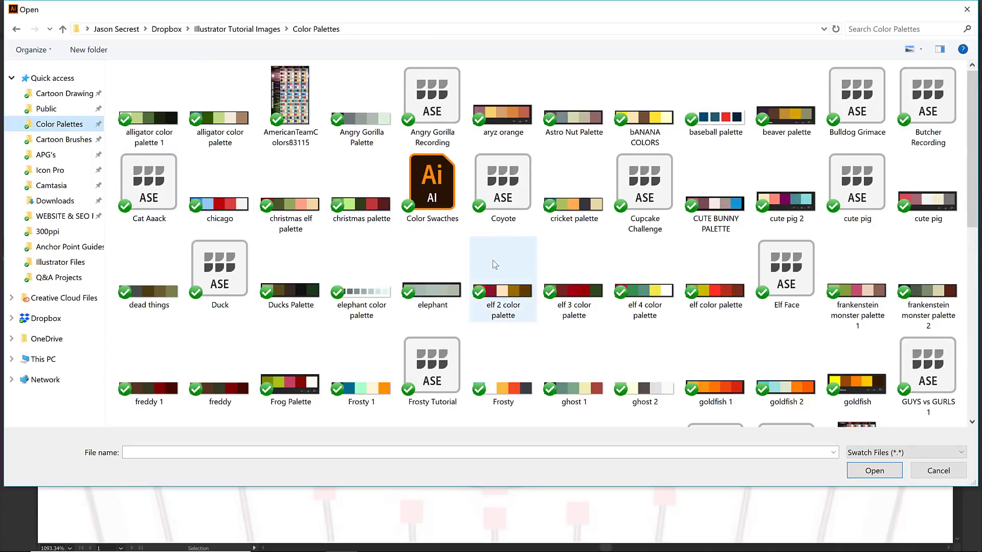
{"action": "left_click", "coordinate": [651, 197]}
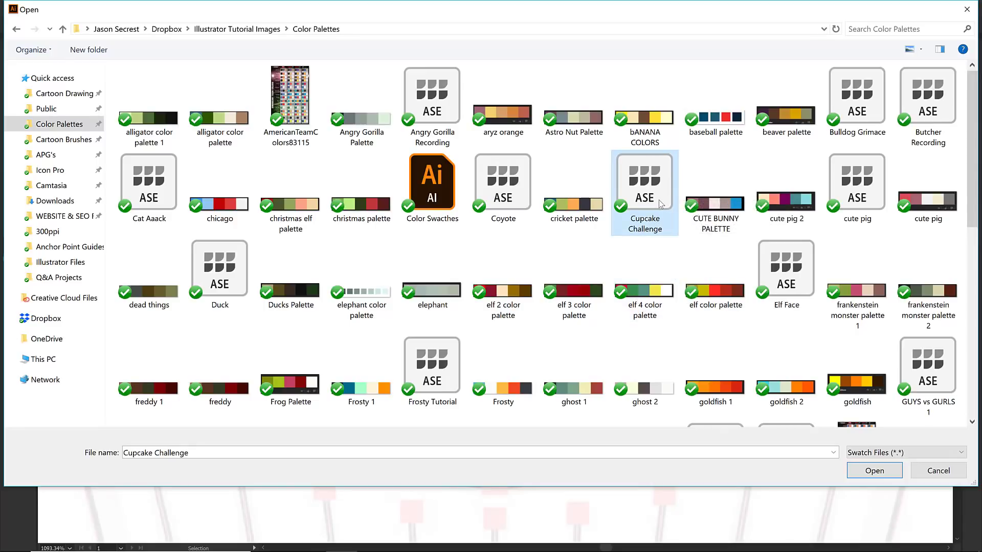
{"action": "left_click", "coordinate": [864, 469]}
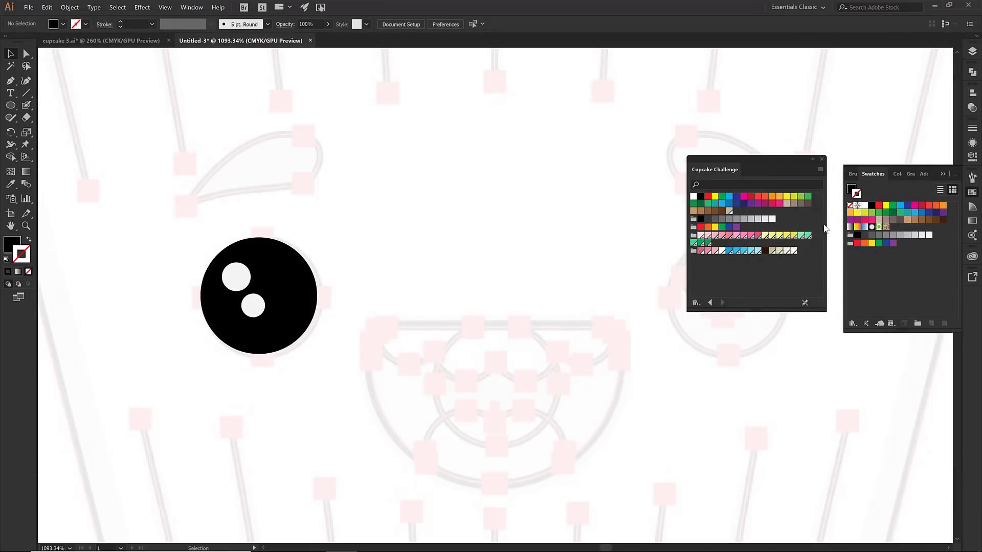
Step: Add the last Cupcake Challenge colour group to document swatches and fill the eye circle dark brown
{"action": "left_click", "coordinate": [693, 251]}
{"action": "left_click", "coordinate": [822, 160]}
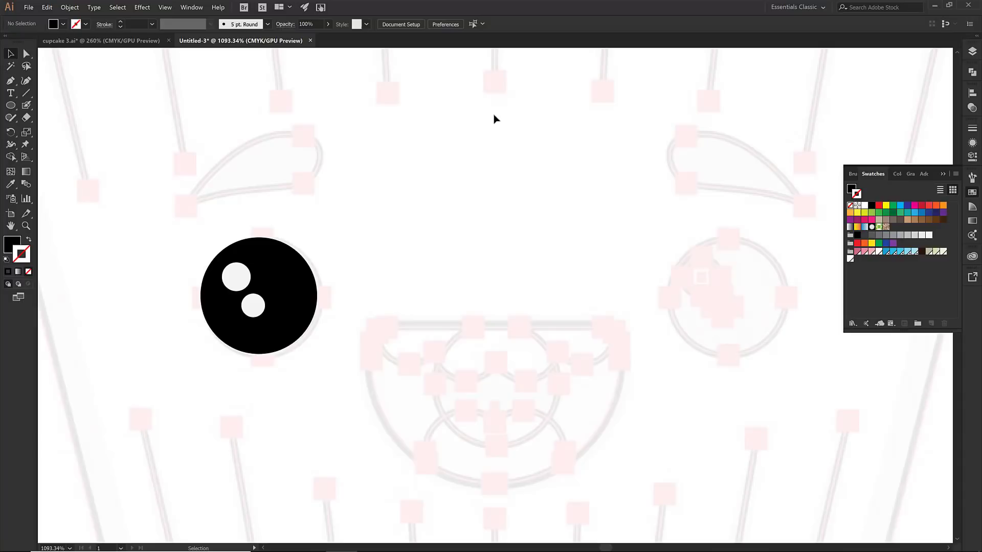
{"action": "left_click", "coordinate": [62, 25]}
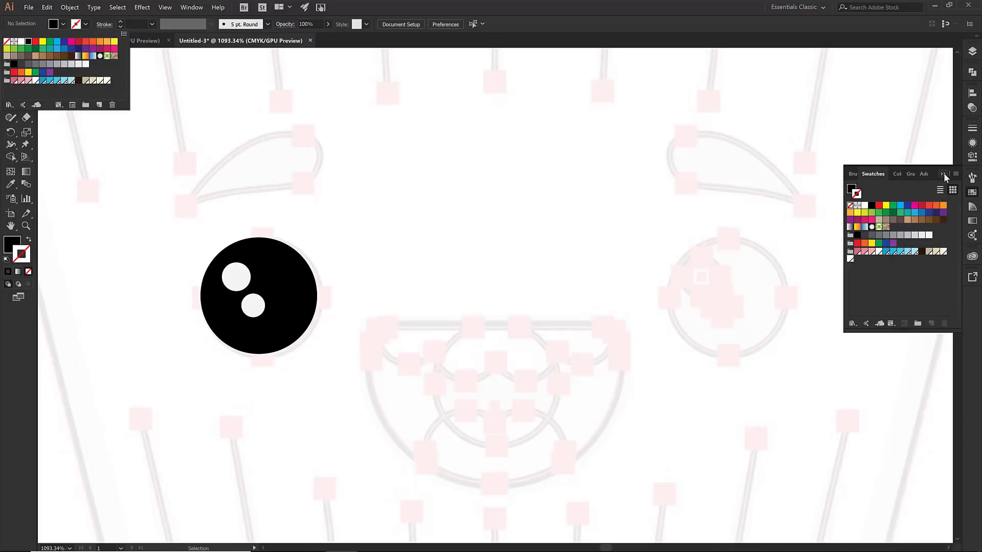
{"action": "left_click", "coordinate": [300, 268]}
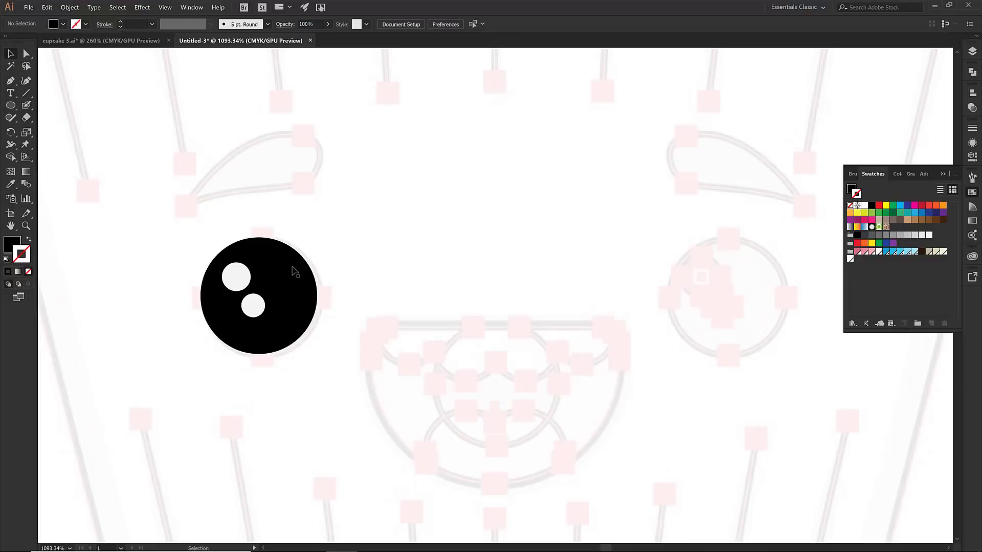
{"action": "left_click", "coordinate": [295, 268]}
{"action": "left_click", "coordinate": [63, 25]}
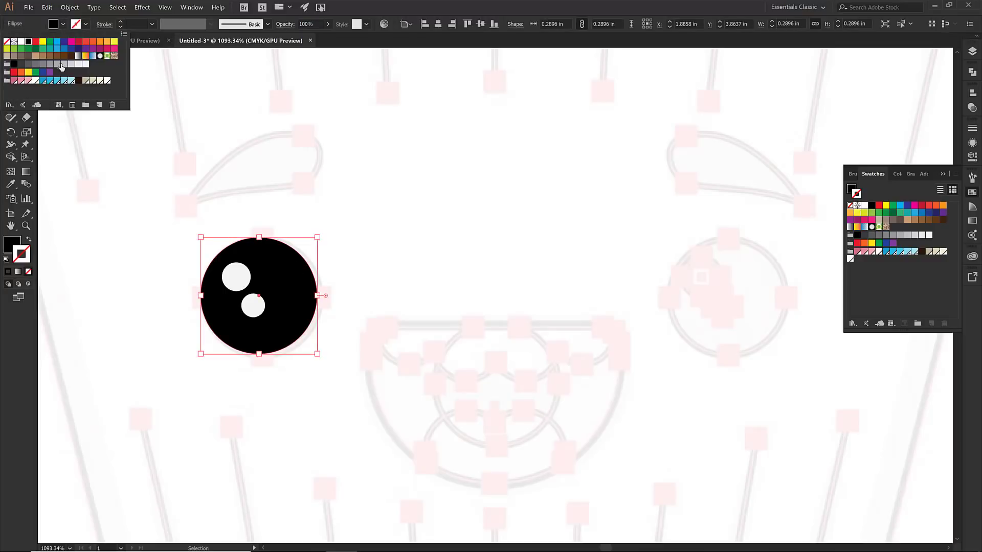
{"action": "left_click", "coordinate": [78, 81]}
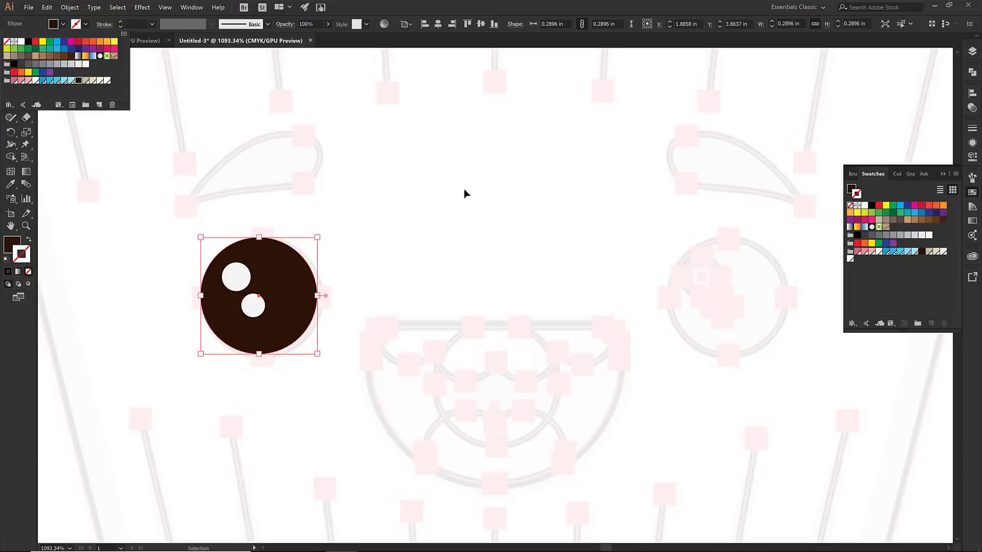
Step: Draw a closed three-point Pen triangle over the template's left eyebrow
{"action": "left_click", "coordinate": [945, 174]}
{"action": "left_click", "coordinate": [945, 174]}
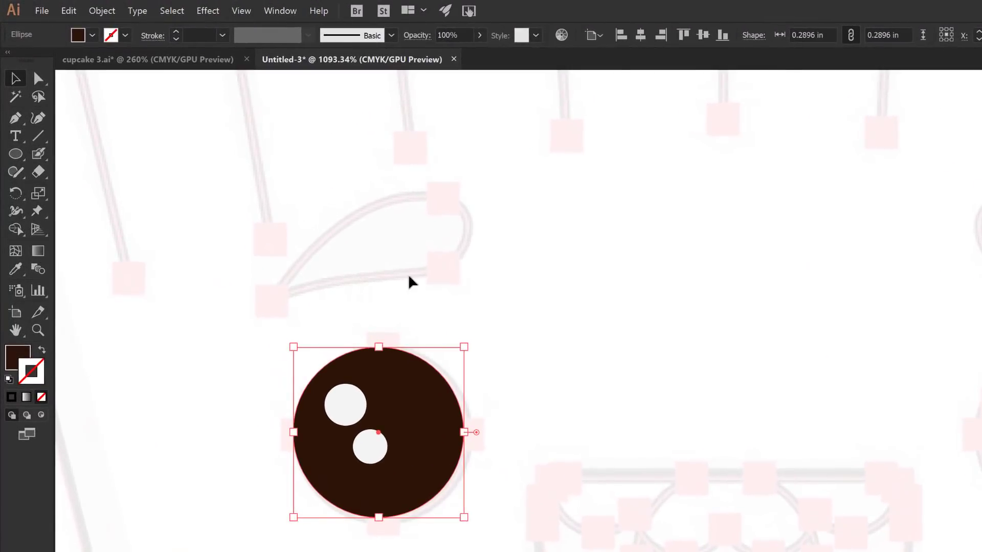
{"action": "key", "text": "p"}
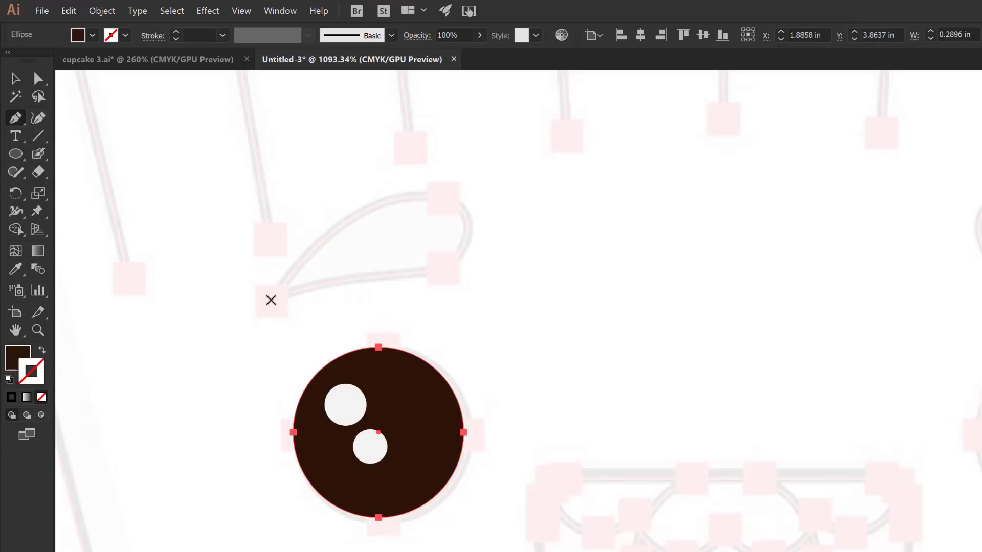
{"action": "left_click_drag", "start_coordinate": [271, 299], "coordinate": [316, 235]}
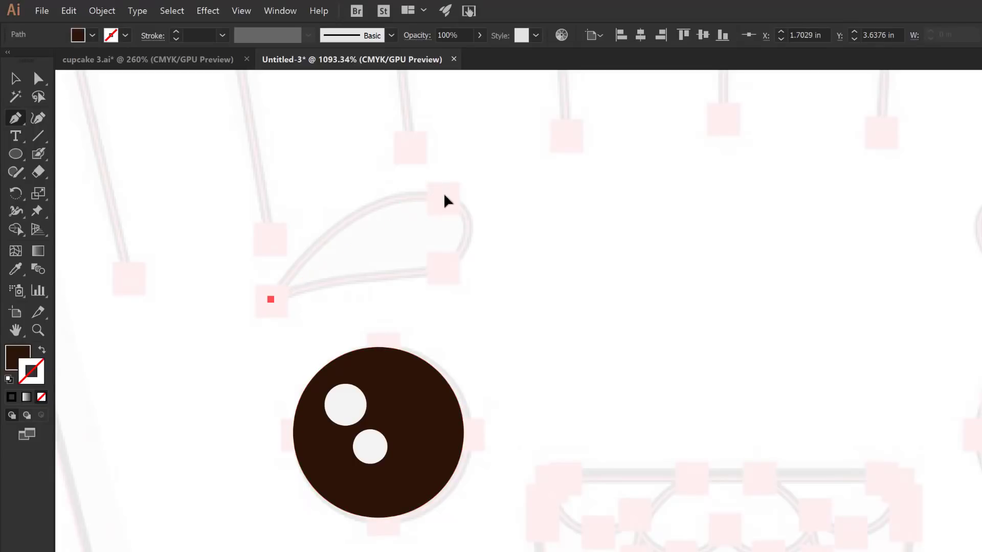
{"action": "left_click", "coordinate": [443, 195]}
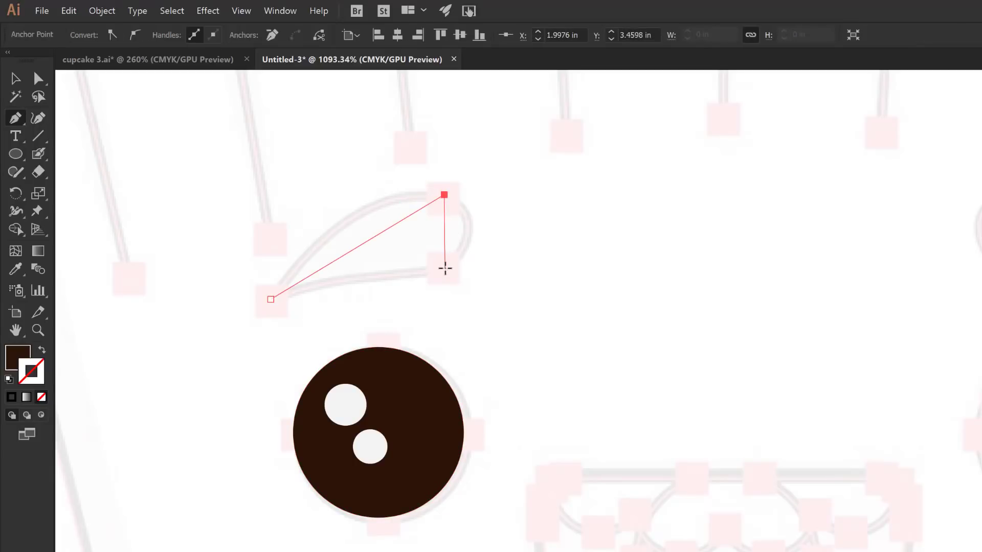
{"action": "left_click", "coordinate": [445, 268]}
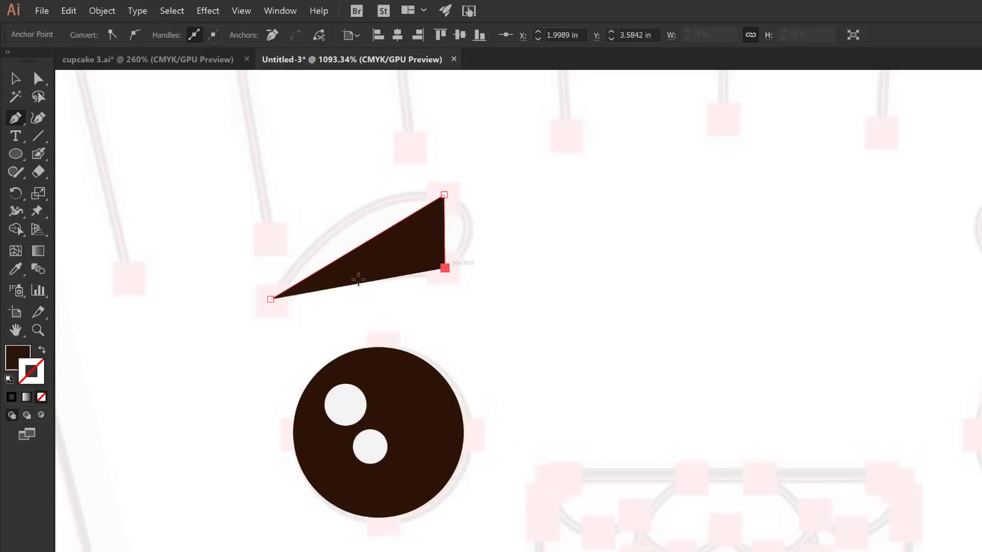
{"action": "left_click", "coordinate": [270, 300]}
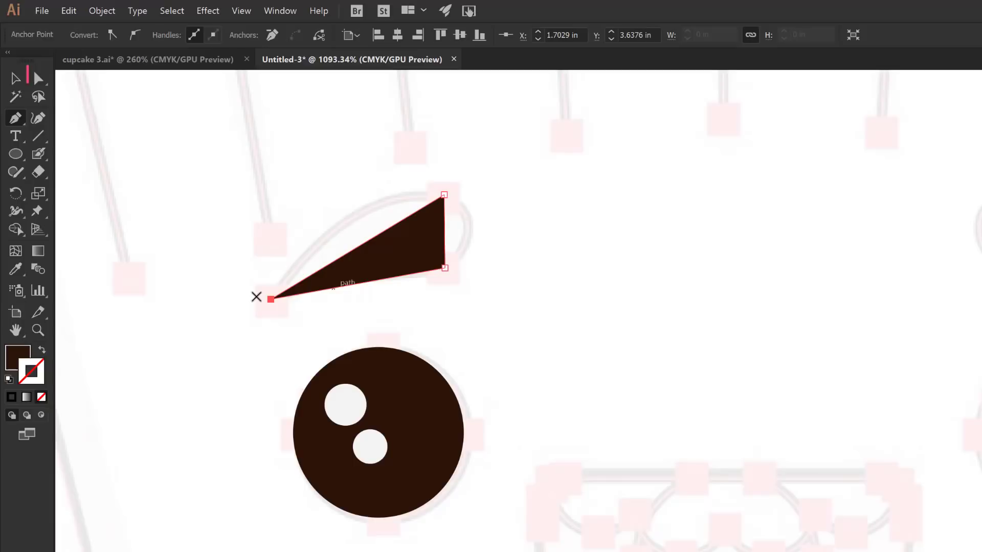
Step: Convert the brow's top and lower-right anchors to smooth points and round its top curve
{"action": "key", "text": "a"}
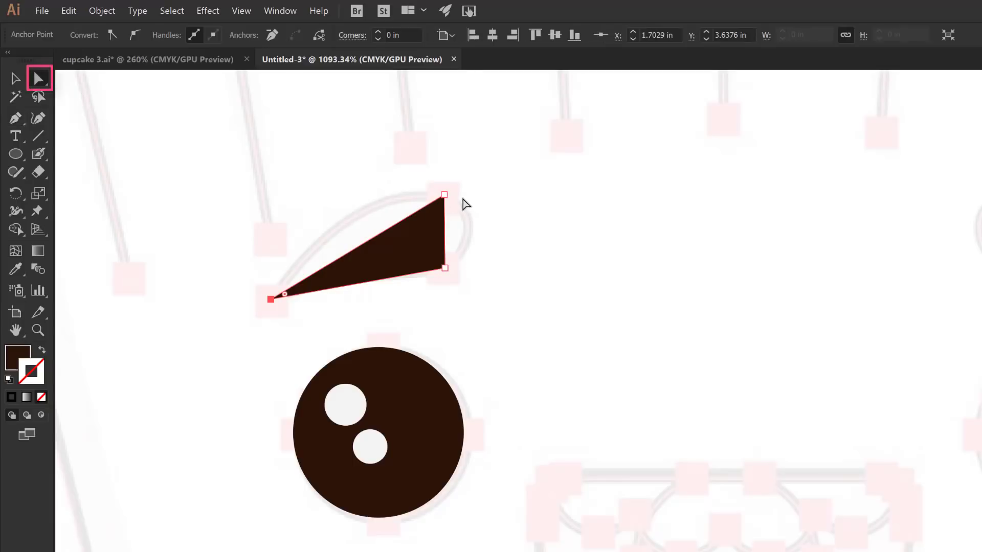
{"action": "left_click", "coordinate": [444, 195]}
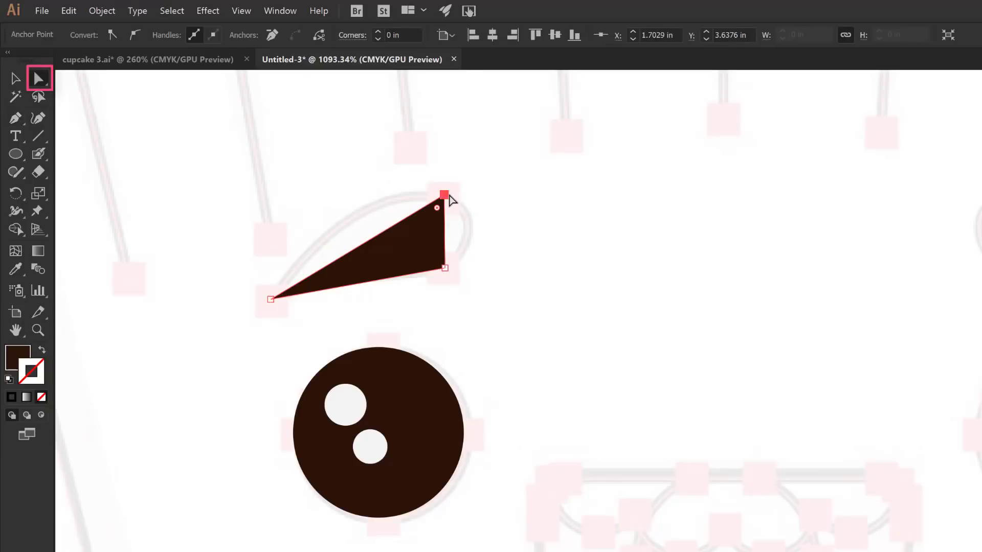
{"action": "left_click", "coordinate": [445, 269], "text": "shift"}
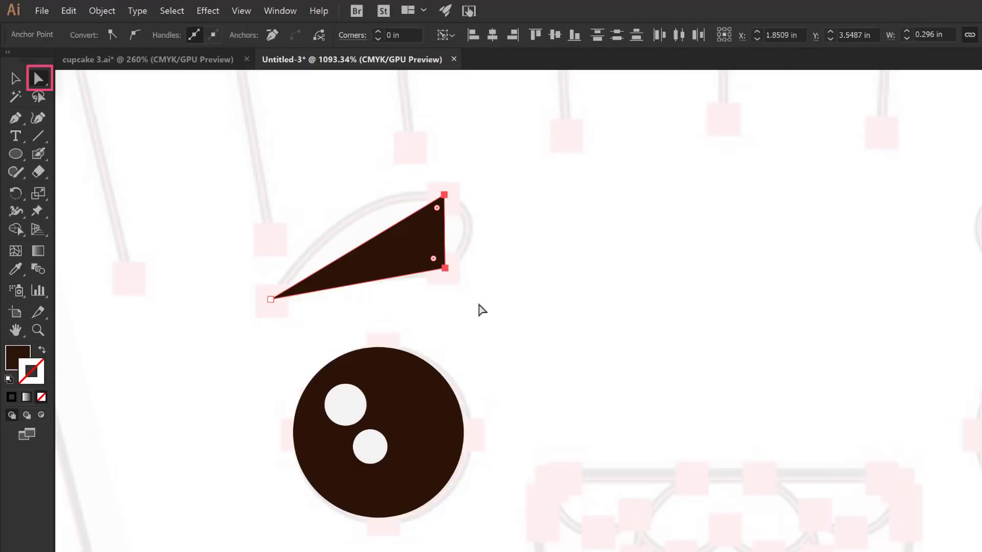
{"action": "left_click", "coordinate": [136, 34]}
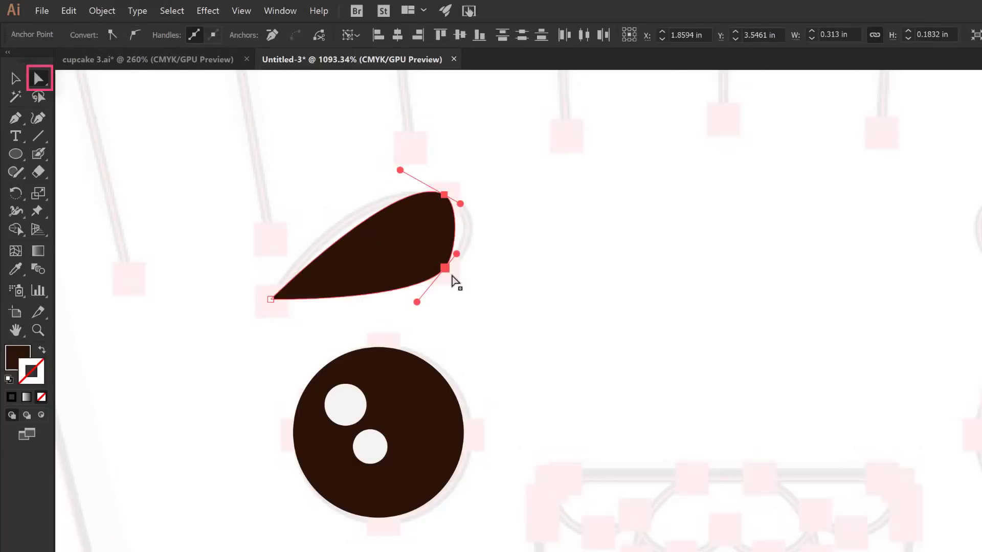
{"action": "key", "text": "Right"}
{"action": "key", "text": "Right"}
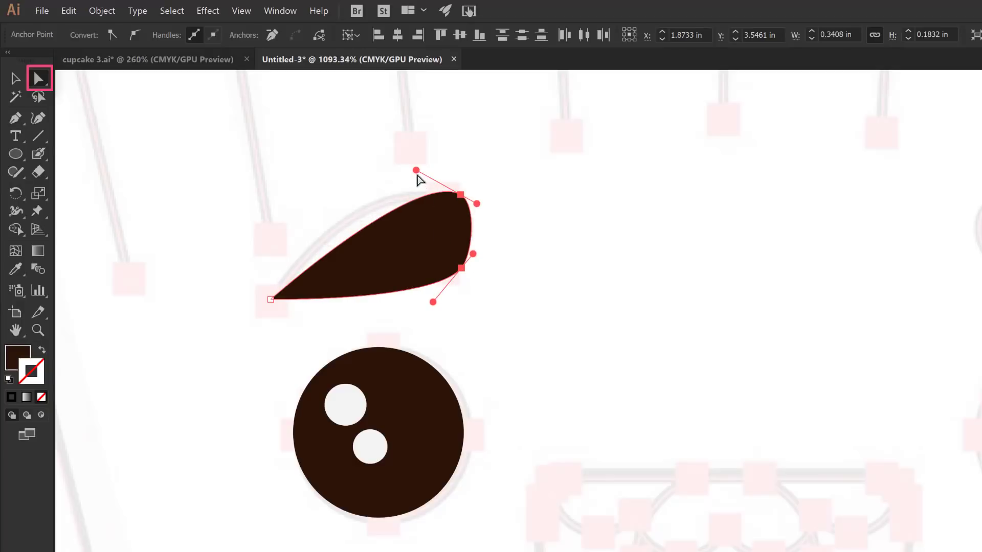
{"action": "left_click_drag", "start_coordinate": [416, 170], "coordinate": [367, 167]}
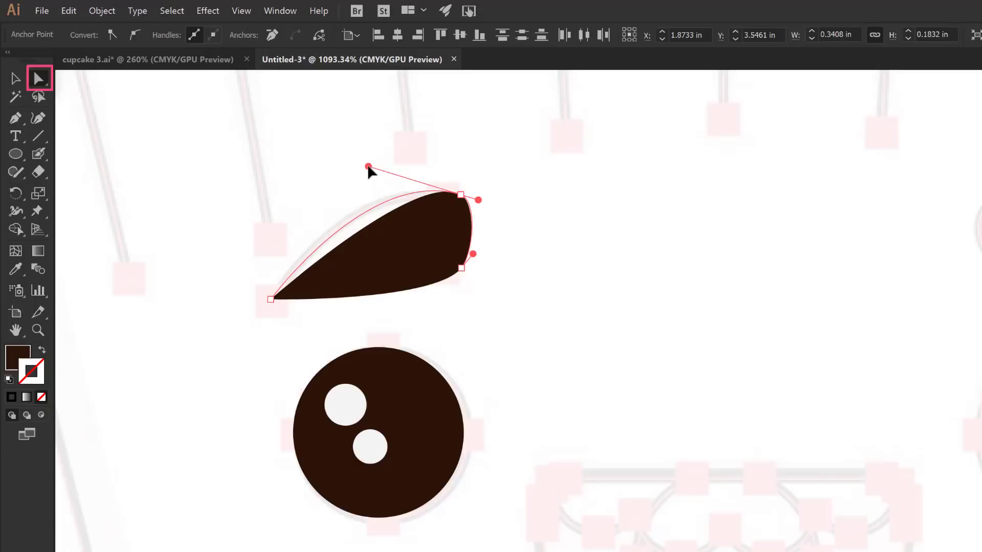
{"action": "left_click", "coordinate": [305, 208]}
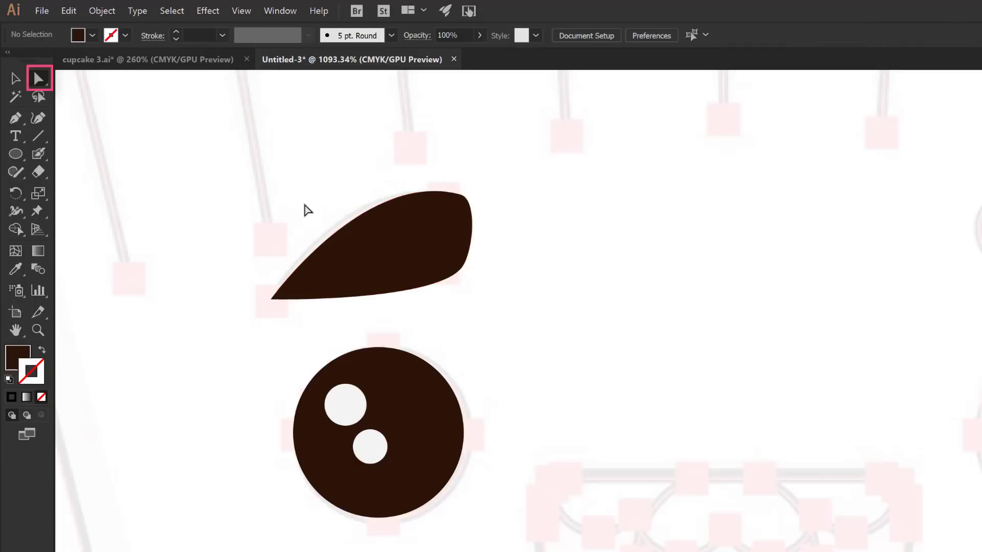
Step: Refine the eyebrow's upper arc by dragging its top anchor's direction handle
{"action": "left_click", "coordinate": [460, 195]}
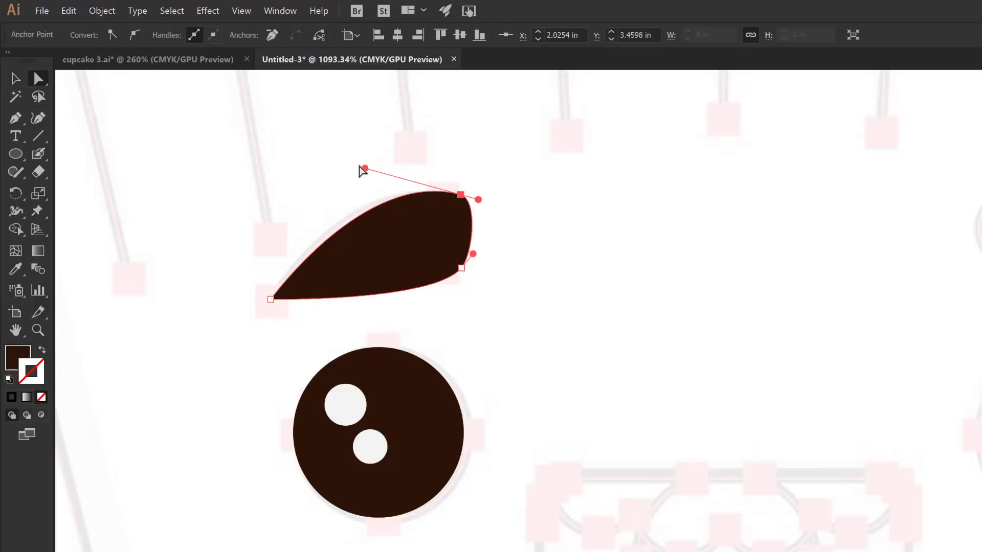
{"action": "left_click_drag", "start_coordinate": [364, 168], "coordinate": [353, 169]}
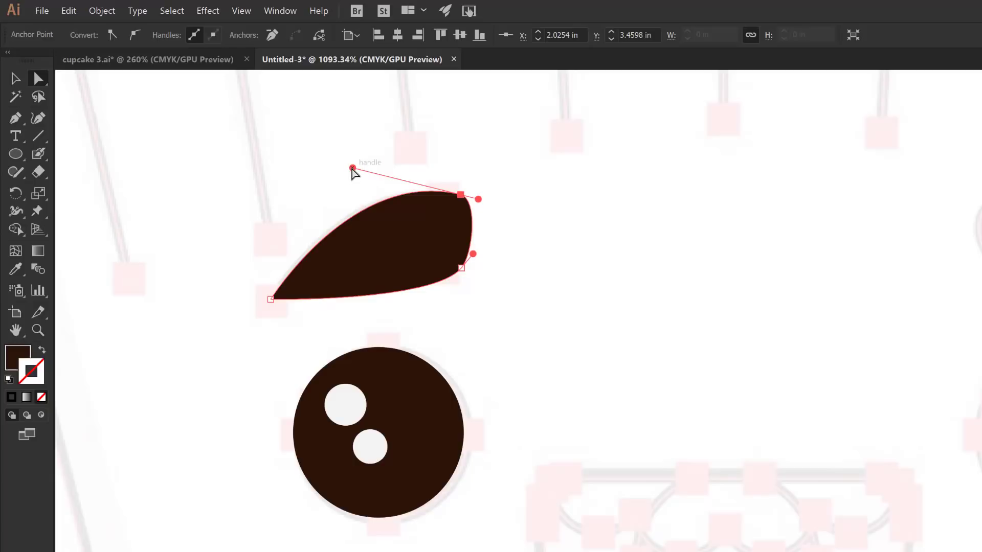
{"action": "mouse_move", "coordinate": [352, 168]}
{"action": "left_mouse_down"}
{"action": "mouse_move", "coordinate": [345, 180]}
{"action": "mouse_move", "coordinate": [353, 168]}
{"action": "left_mouse_up"}
Step: Alt-drag a copy of the eye and eyebrow onto the right eye, then move the left eyebrow
{"action": "key", "text": "v"}
{"action": "left_click", "coordinate": [211, 259]}
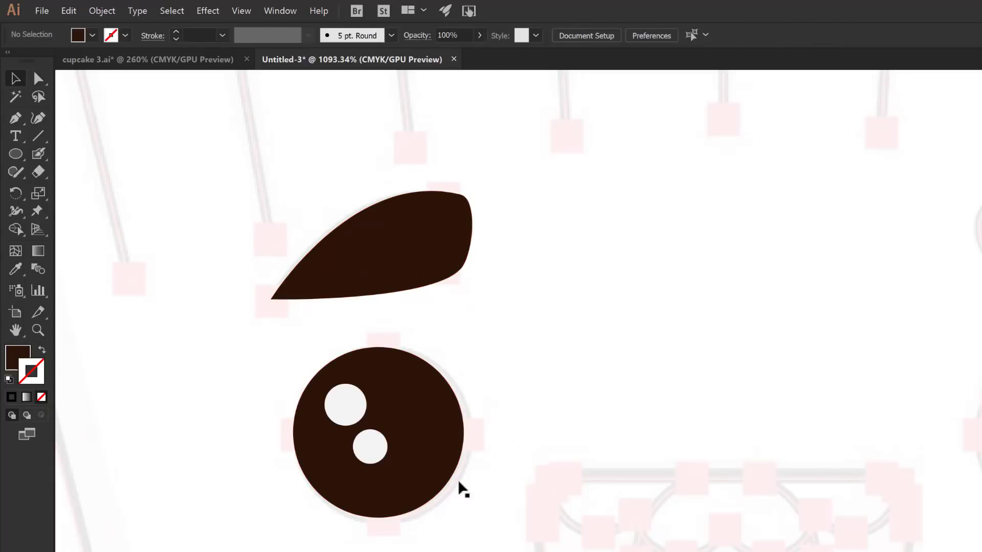
{"action": "left_click_drag", "start_coordinate": [244, 171], "coordinate": [511, 546]}
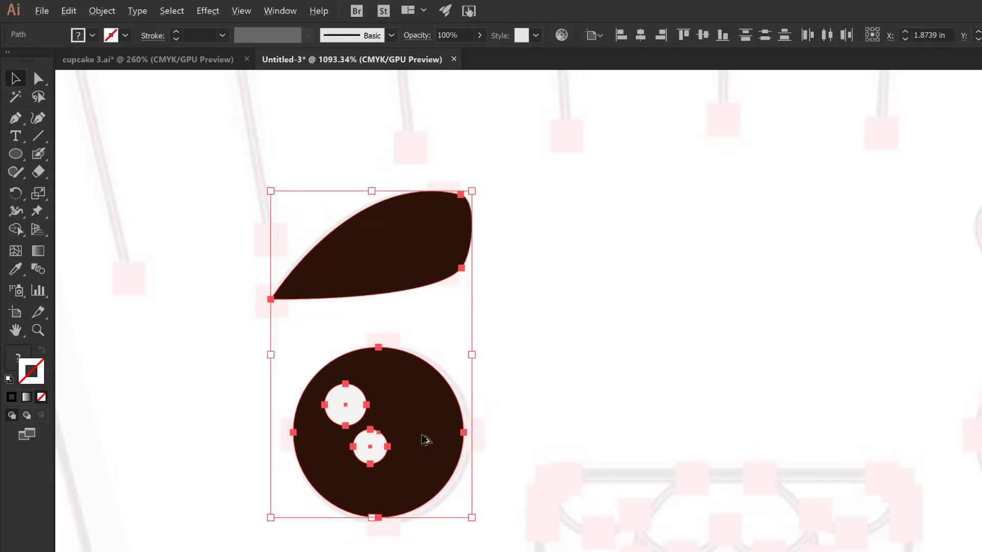
{"action": "key", "text": "alt"}
{"action": "key", "text": "alt"}
{"action": "left_click_drag", "start_coordinate": [426, 440], "coordinate": [802, 431]}
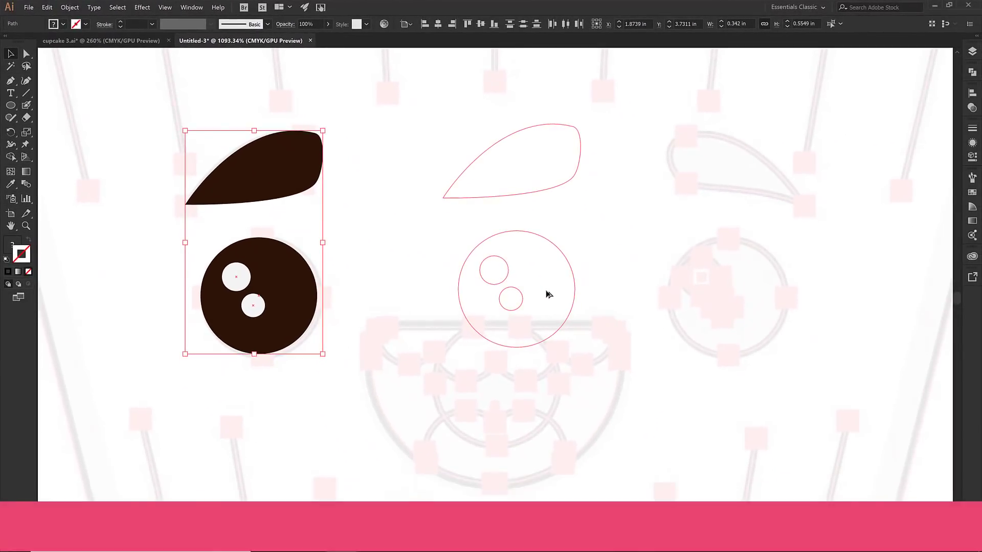
{"action": "left_click_drag", "start_coordinate": [547, 290], "coordinate": [758, 309]}
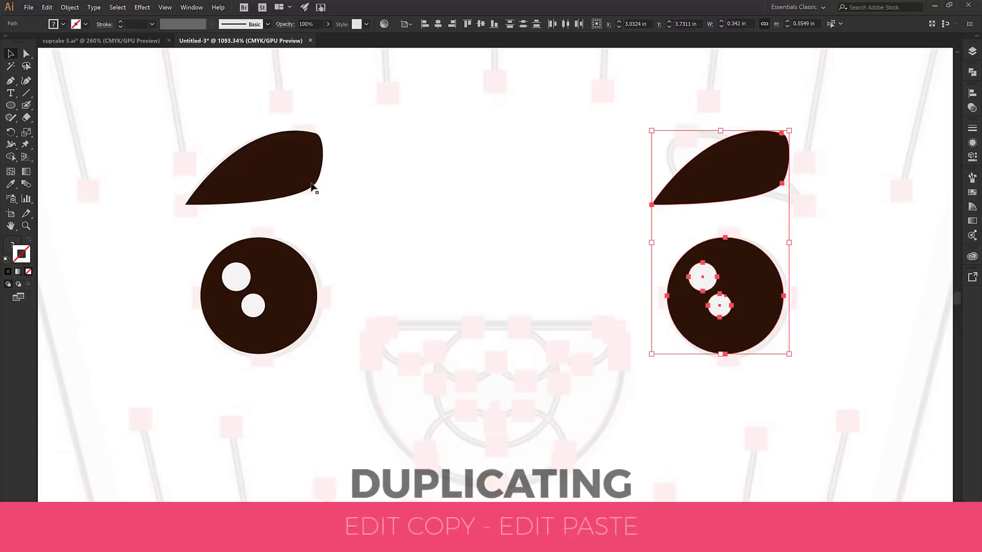
{"action": "left_click", "coordinate": [311, 188]}
{"action": "left_click_drag", "start_coordinate": [281, 170], "coordinate": [520, 291]}
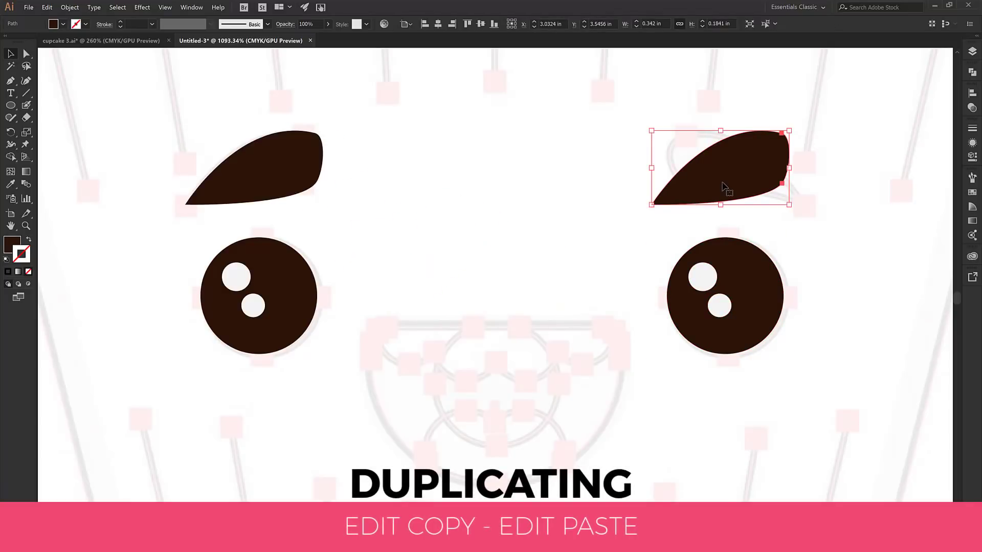
Step: Reflect the right eyebrow across the vertical axis and nudge it slightly right
{"action": "right_click", "coordinate": [381, 116]}
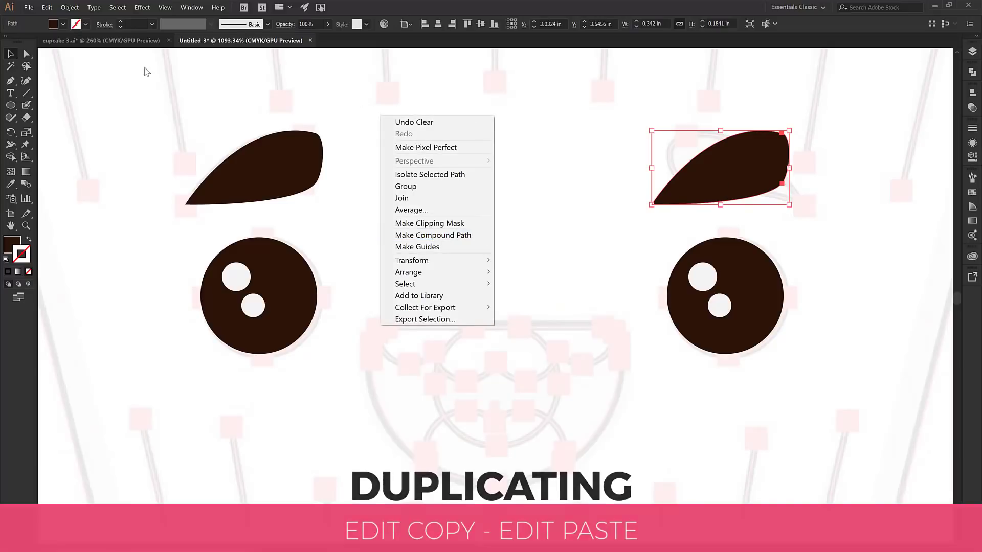
{"action": "left_click", "coordinate": [51, 8]}
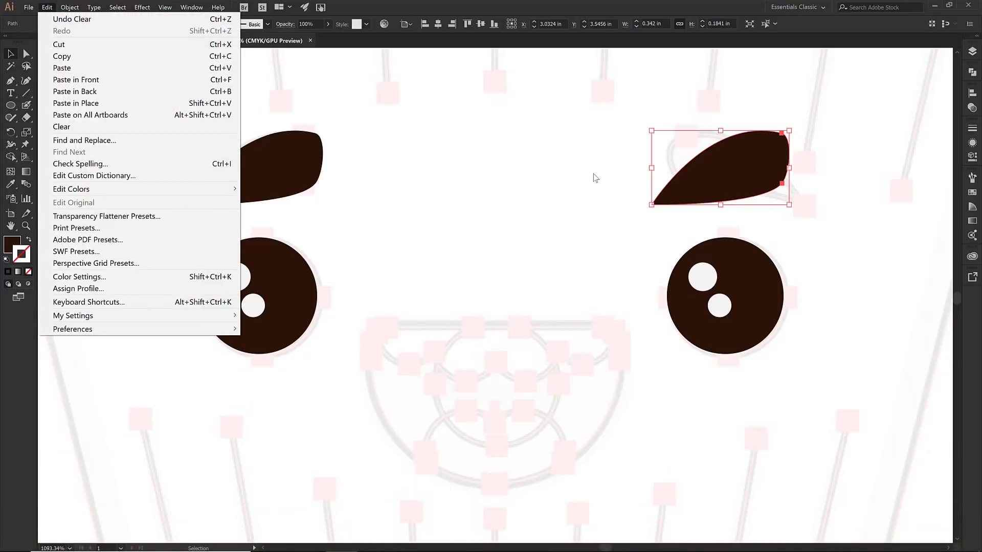
{"action": "left_click", "coordinate": [595, 178]}
{"action": "left_click", "coordinate": [701, 175]}
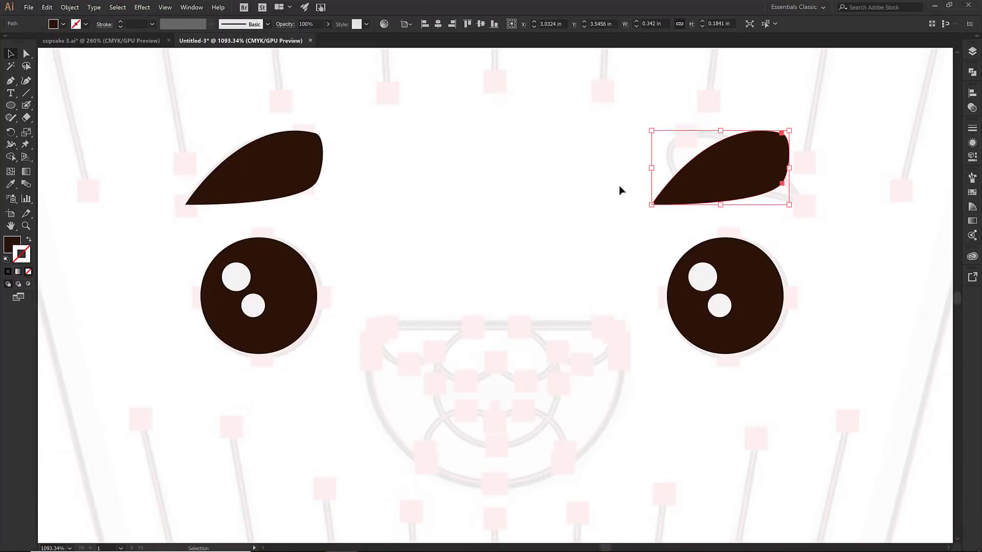
{"action": "right_click", "coordinate": [667, 172]}
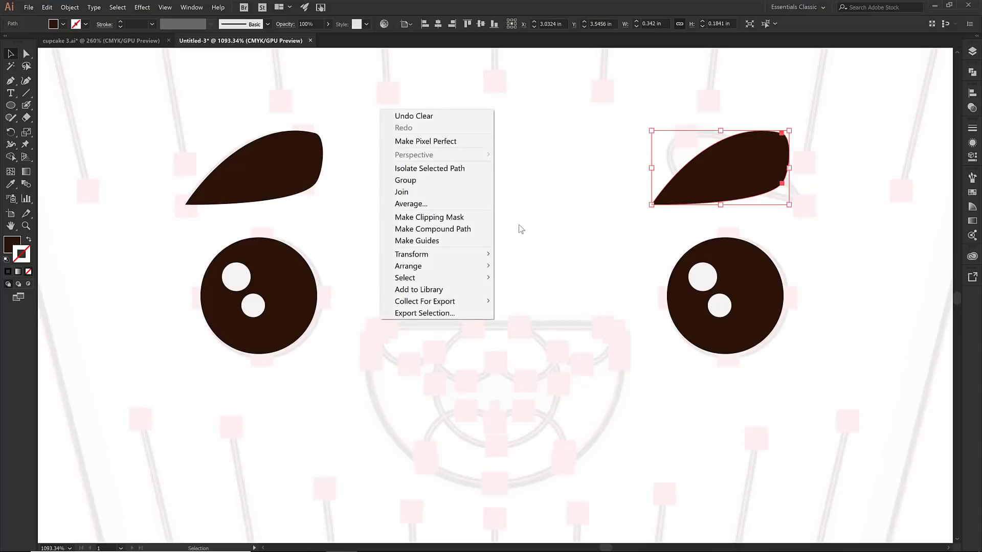
{"action": "mouse_move", "coordinate": [448, 254]}
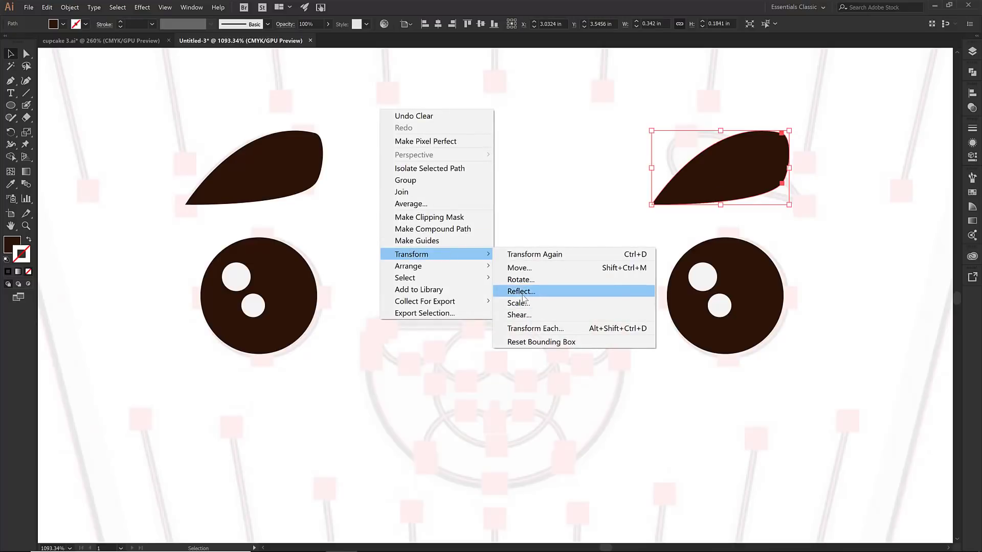
{"action": "left_click", "coordinate": [522, 293]}
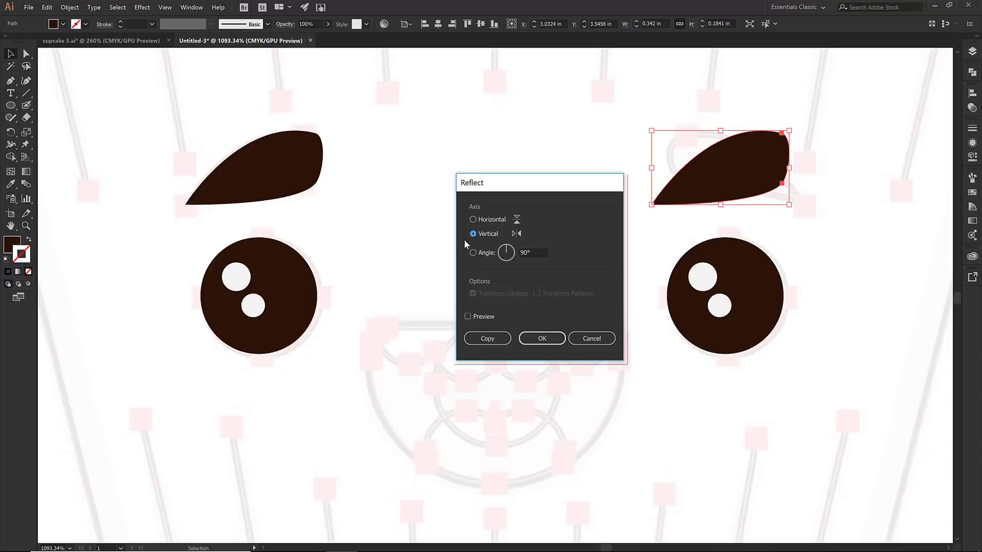
{"action": "left_click", "coordinate": [554, 340]}
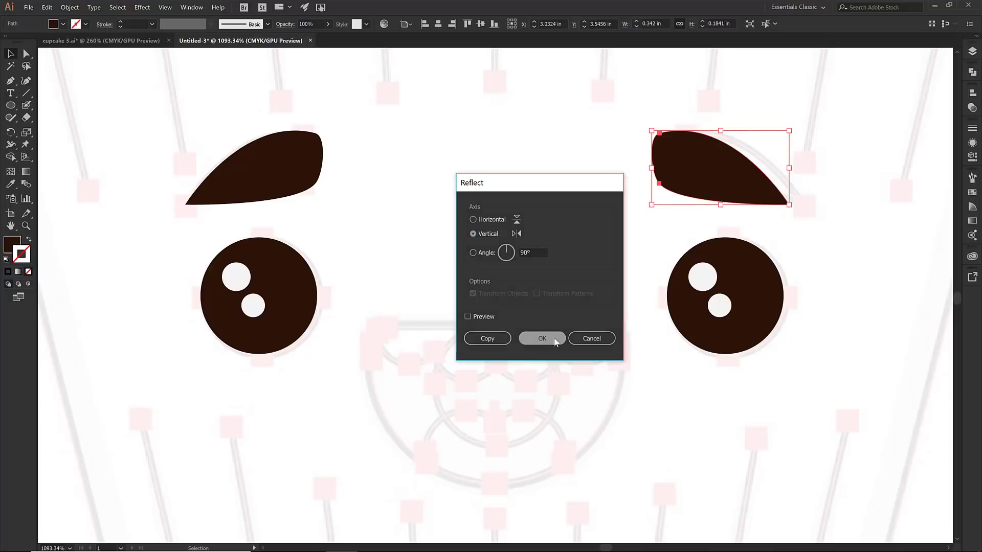
{"action": "key", "text": "Right"}
{"action": "key", "text": "Right"}
{"action": "key", "text": "Right"}
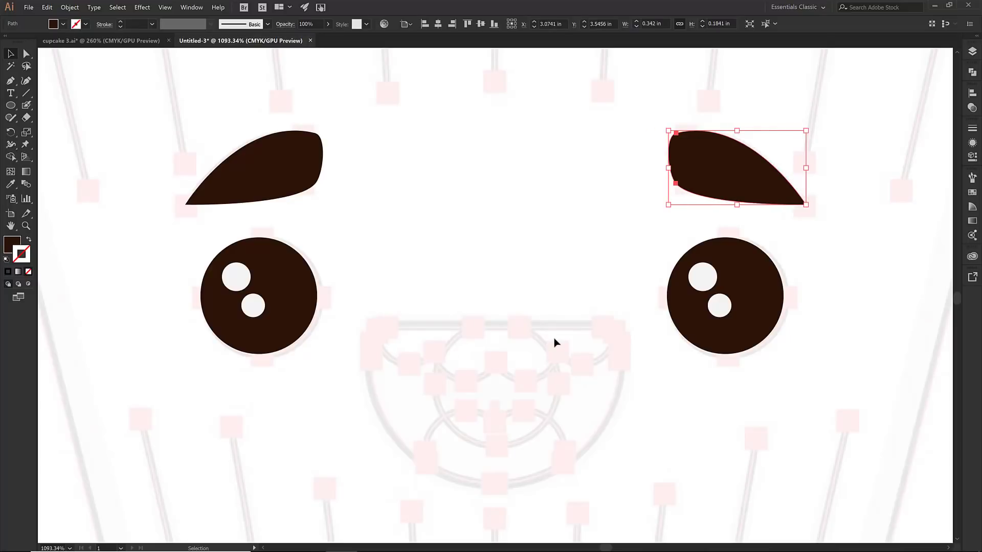
{"action": "left_click", "coordinate": [376, 205]}
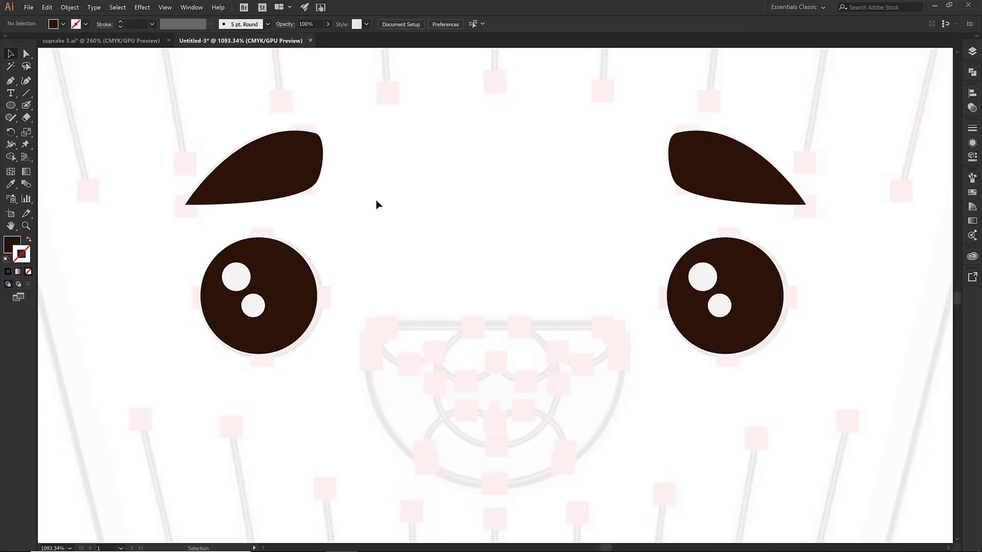
Step: Align the left brow's right edge and the right brow's left edge to their eyes
{"action": "left_click", "coordinate": [292, 172]}
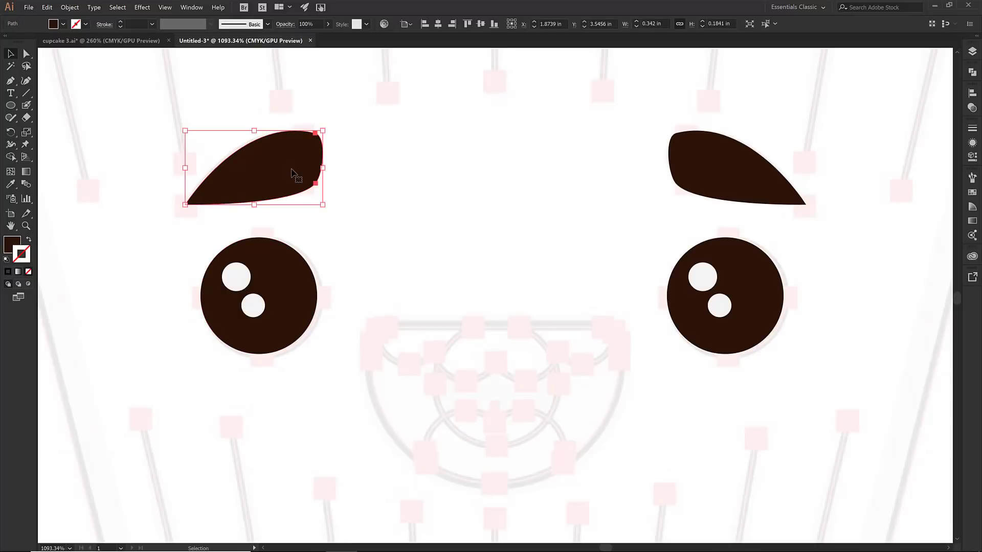
{"action": "left_click", "coordinate": [289, 267], "text": "shift"}
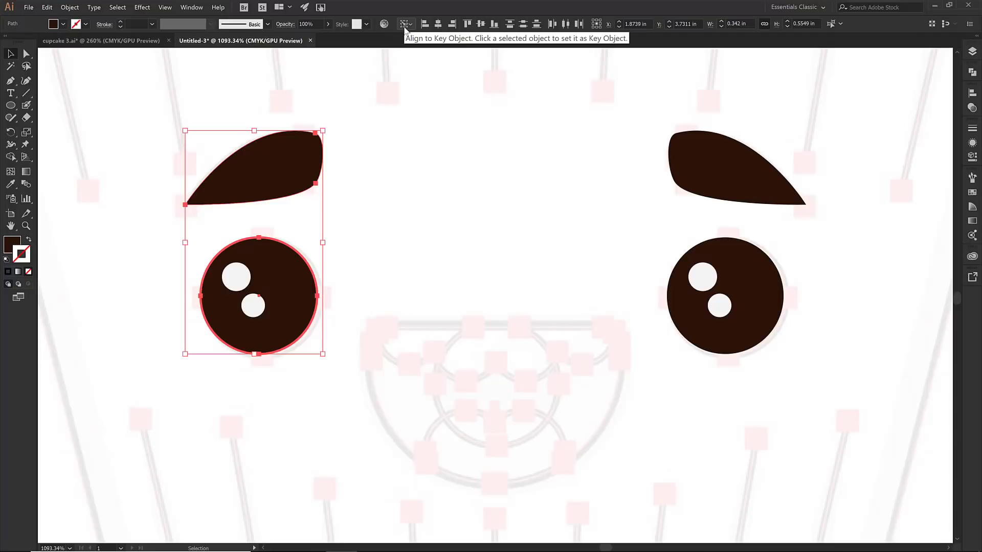
{"action": "left_click", "coordinate": [453, 26]}
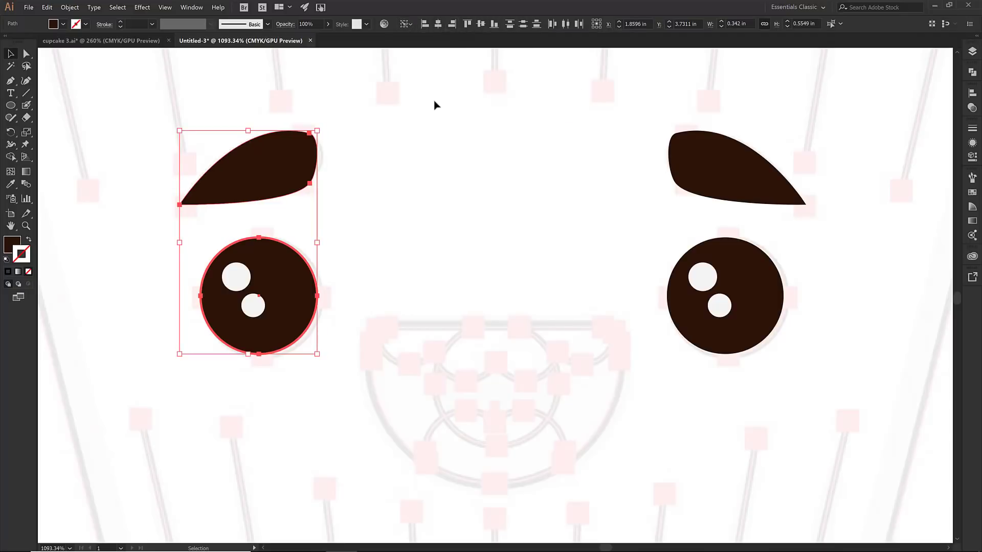
{"action": "left_click", "coordinate": [744, 189]}
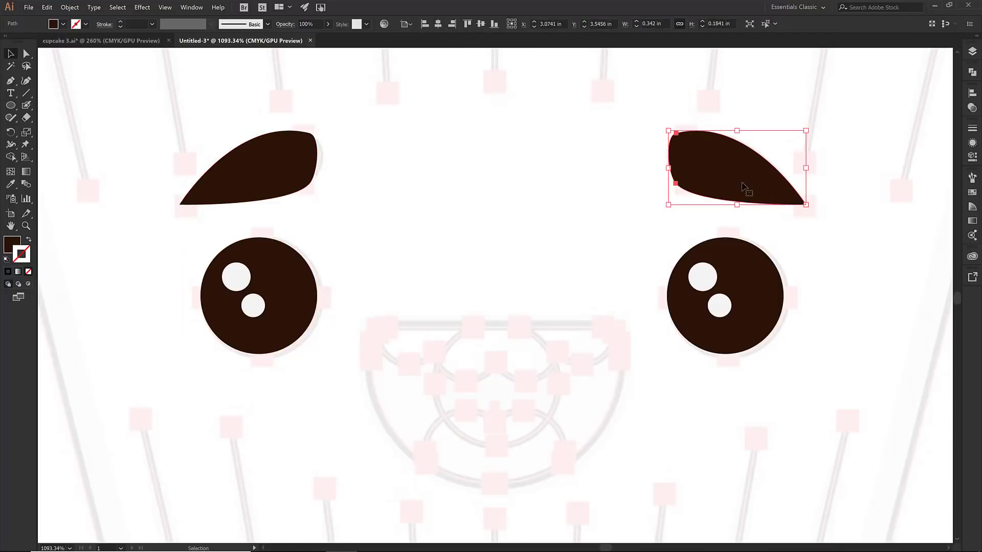
{"action": "left_click", "coordinate": [755, 278], "text": "shift"}
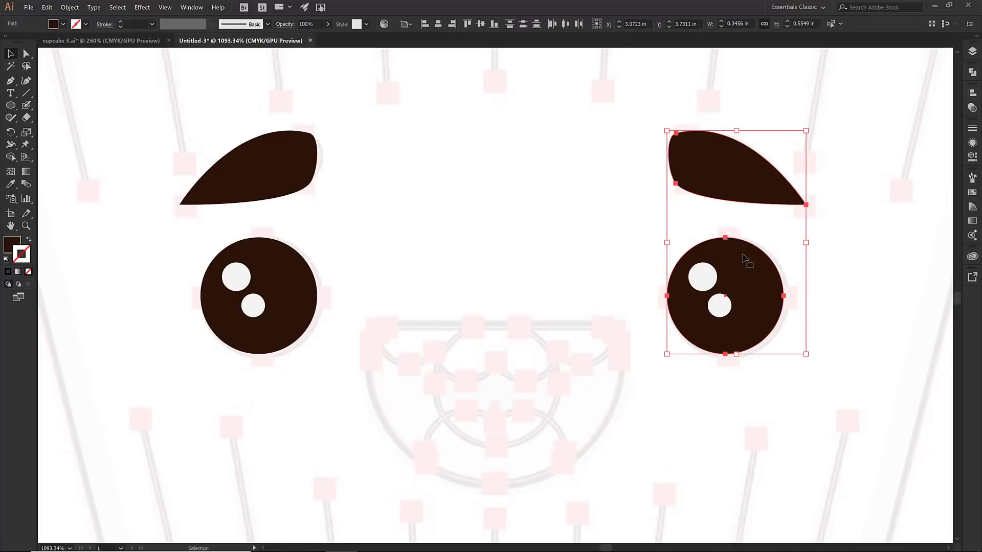
{"action": "left_click", "coordinate": [742, 254]}
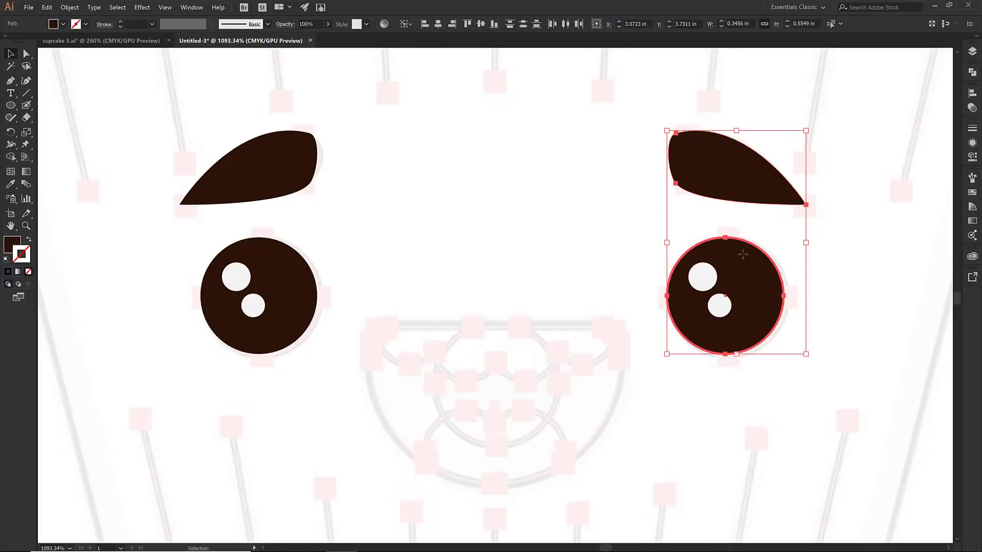
{"action": "left_click", "coordinate": [424, 24]}
{"action": "left_click", "coordinate": [488, 186]}
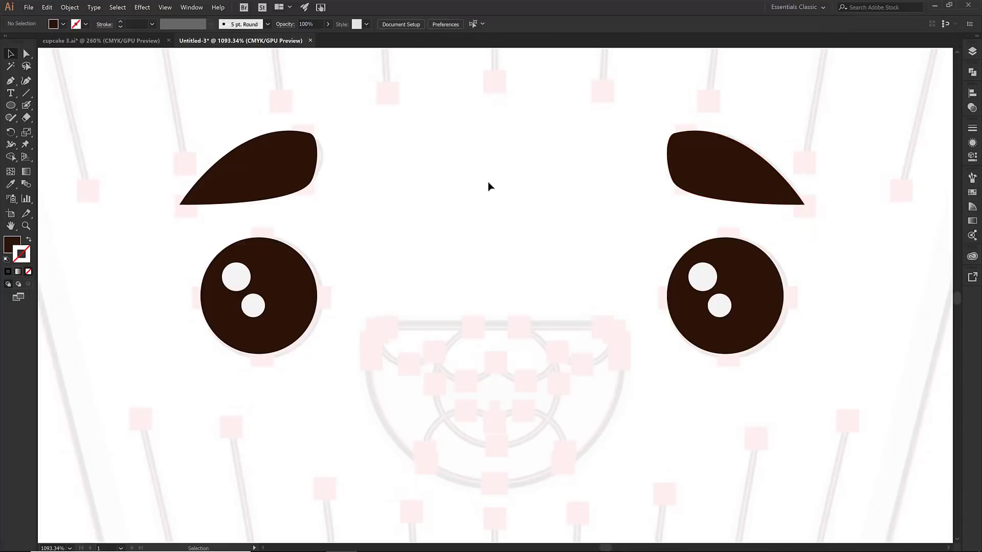
Step: Group both eyes and eyebrows together
{"action": "left_click_drag", "start_coordinate": [161, 118], "coordinate": [778, 360]}
{"action": "right_click", "coordinate": [394, 177]}
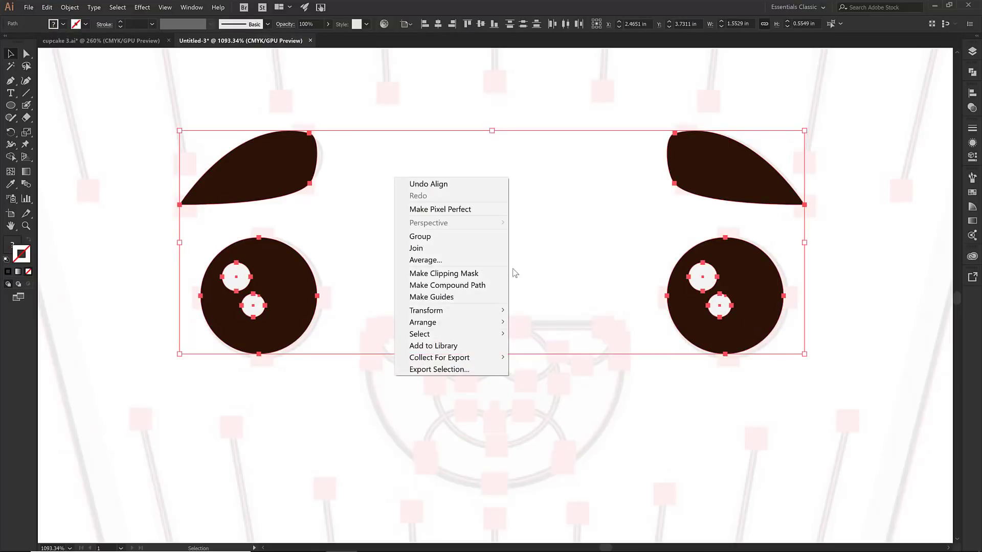
{"action": "left_click", "coordinate": [433, 236]}
{"action": "left_click", "coordinate": [414, 239]}
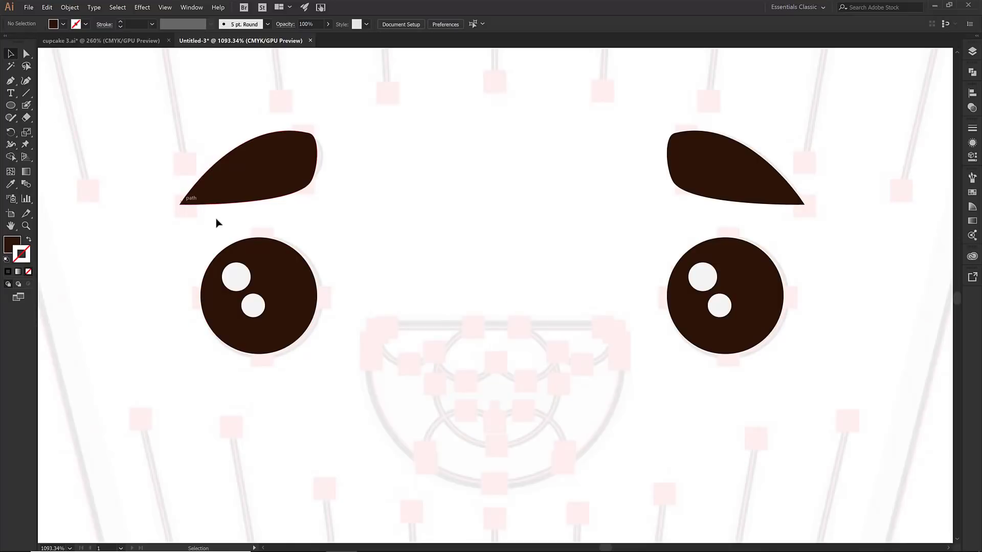
Step: Draw a brown-outlined circle between the eyes and a rectangle across its upper half
{"action": "key", "text": "l"}
{"action": "left_click_drag", "start_coordinate": [495, 354], "coordinate": [522, 484]}
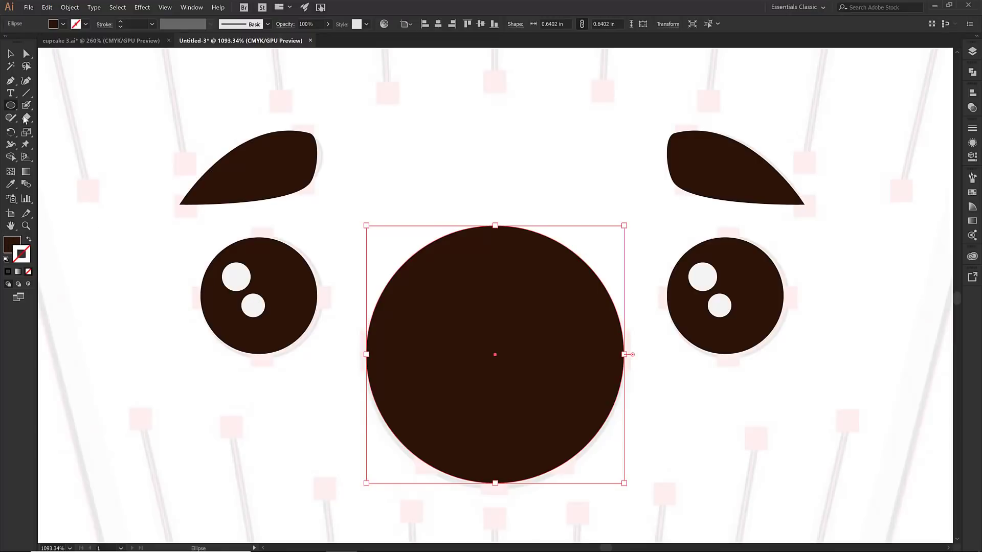
{"action": "left_click_drag", "start_coordinate": [10, 109], "coordinate": [60, 110]}
{"action": "key", "text": "shift+x"}
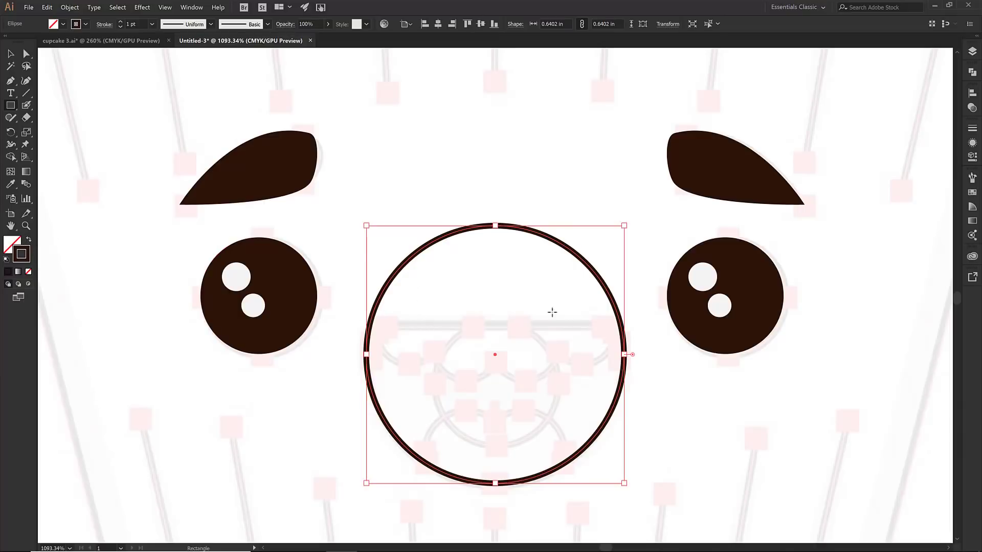
{"action": "left_click_drag", "start_coordinate": [342, 196], "coordinate": [649, 326]}
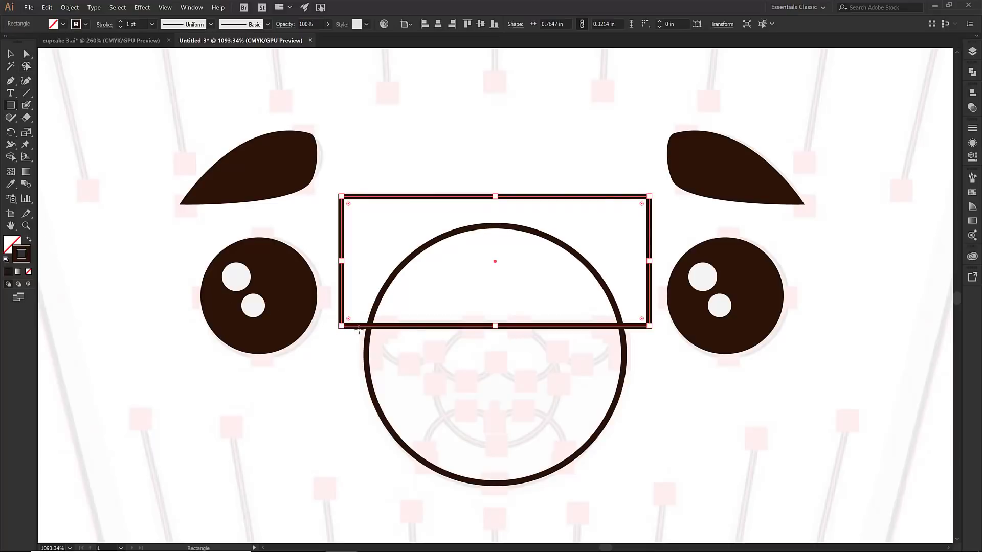
Step: Make the circle solid brown and fill the rectangle yellow-green
{"action": "key", "text": "v"}
{"action": "left_click", "coordinate": [367, 370], "text": "shift"}
{"action": "key", "text": "shift+x"}
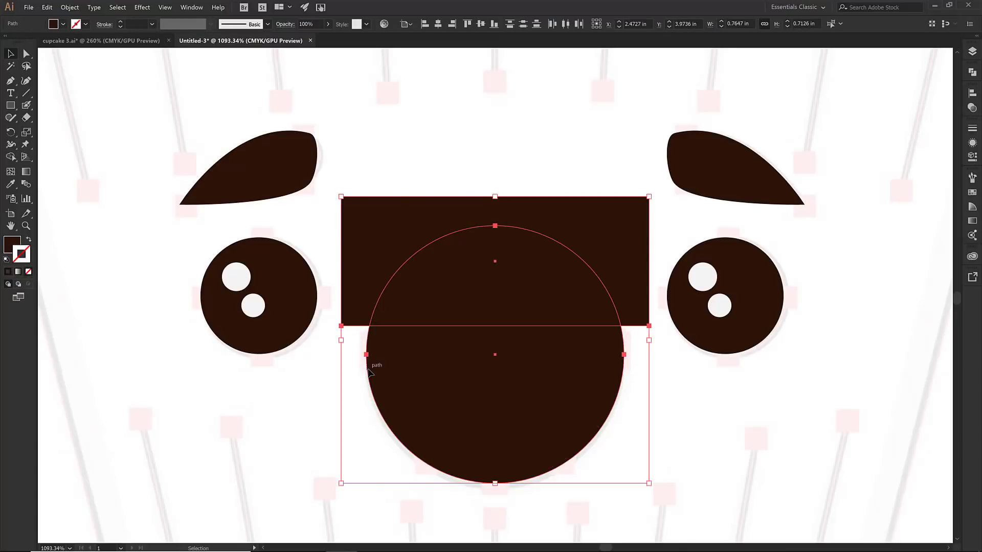
{"action": "left_click", "coordinate": [414, 171]}
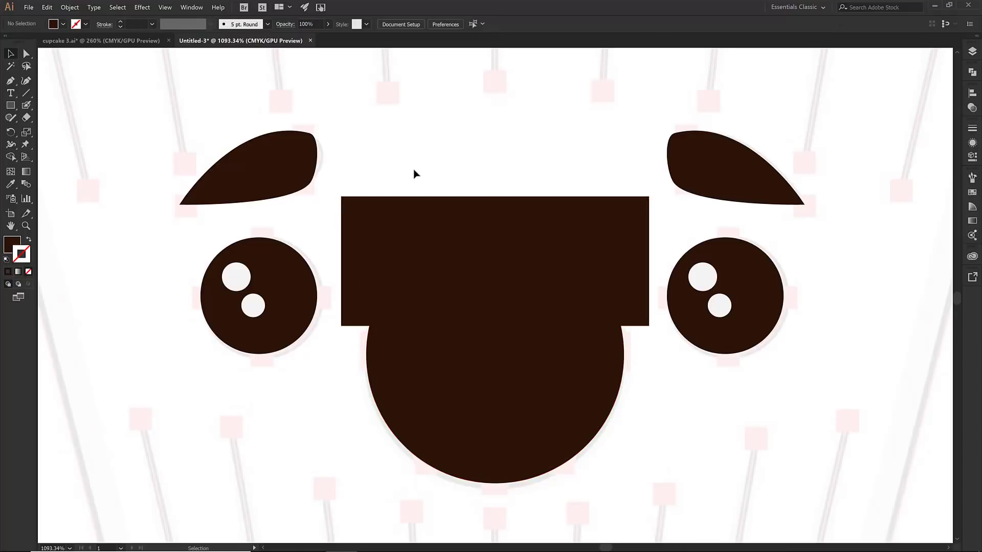
{"action": "left_click", "coordinate": [401, 219]}
{"action": "left_click", "coordinate": [63, 24]}
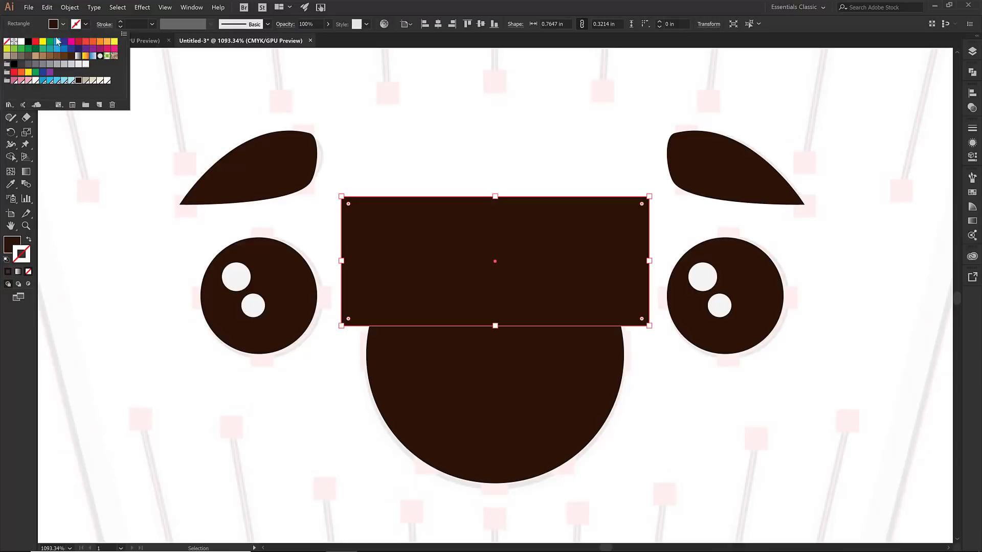
{"action": "left_click", "coordinate": [15, 49]}
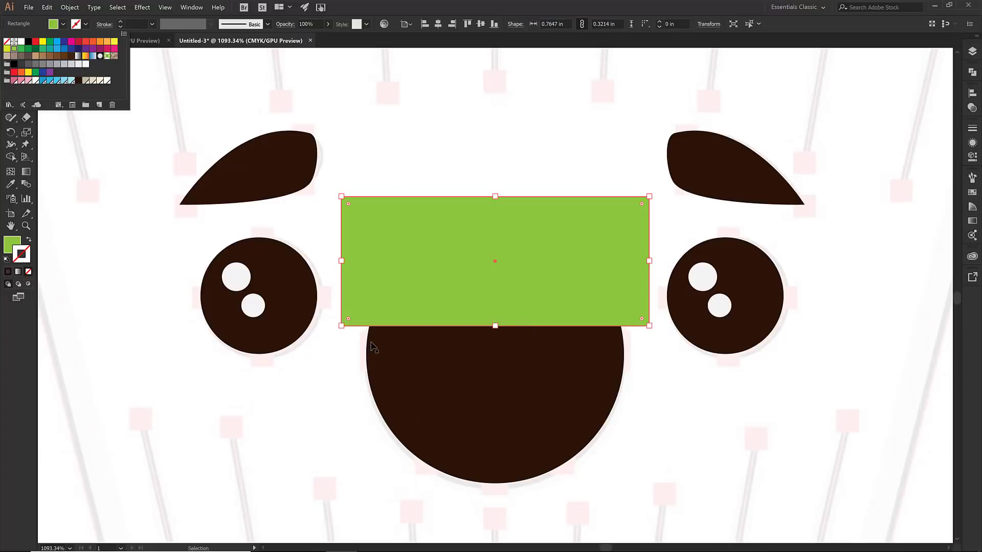
{"action": "left_click", "coordinate": [416, 377]}
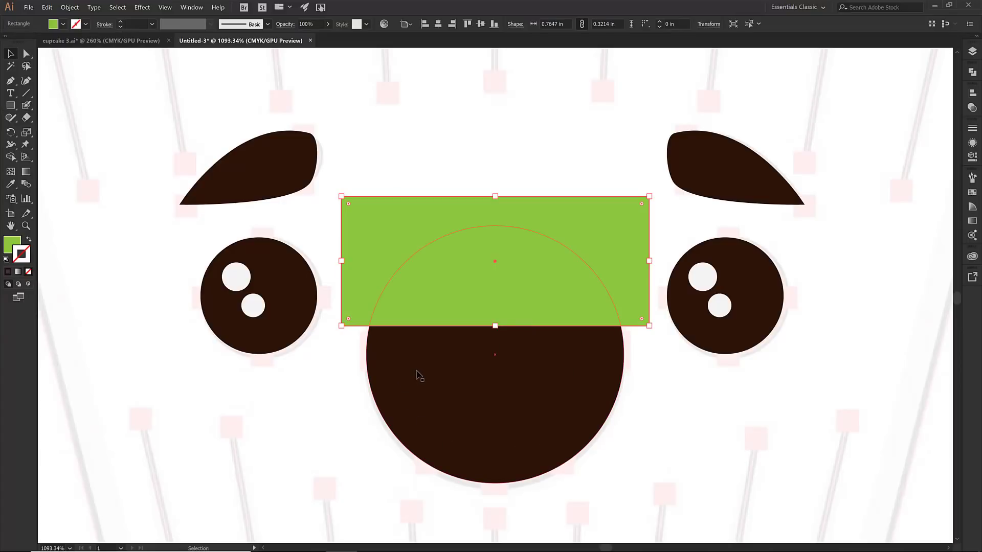
Step: Subtract the rectangle from the circle with Pathfinder Minus Front, leaving a half-circle mouth
{"action": "left_click", "coordinate": [594, 394], "text": "shift"}
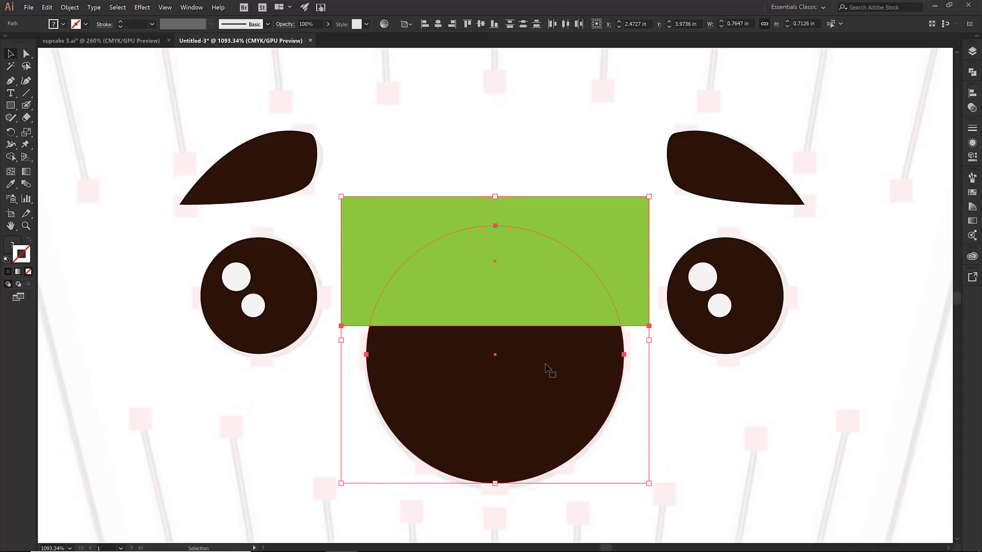
{"action": "left_click", "coordinate": [973, 73]}
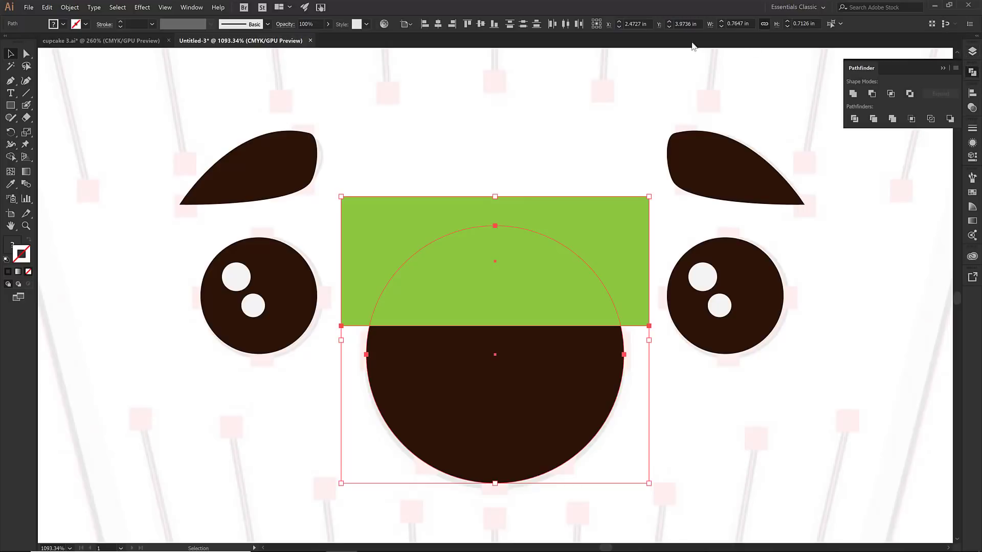
{"action": "left_click", "coordinate": [166, 7]}
{"action": "mouse_move", "coordinate": [196, 8]}
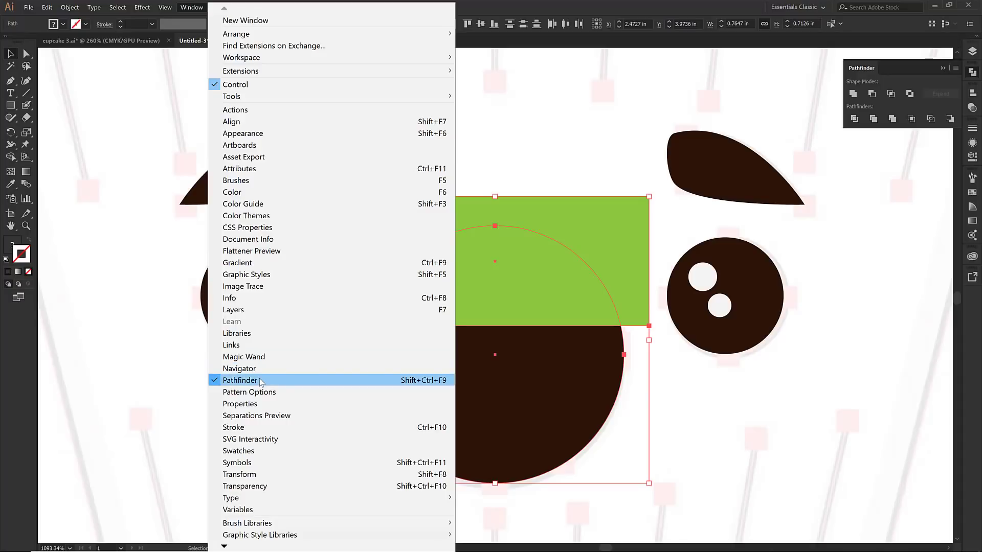
{"action": "left_click", "coordinate": [867, 66]}
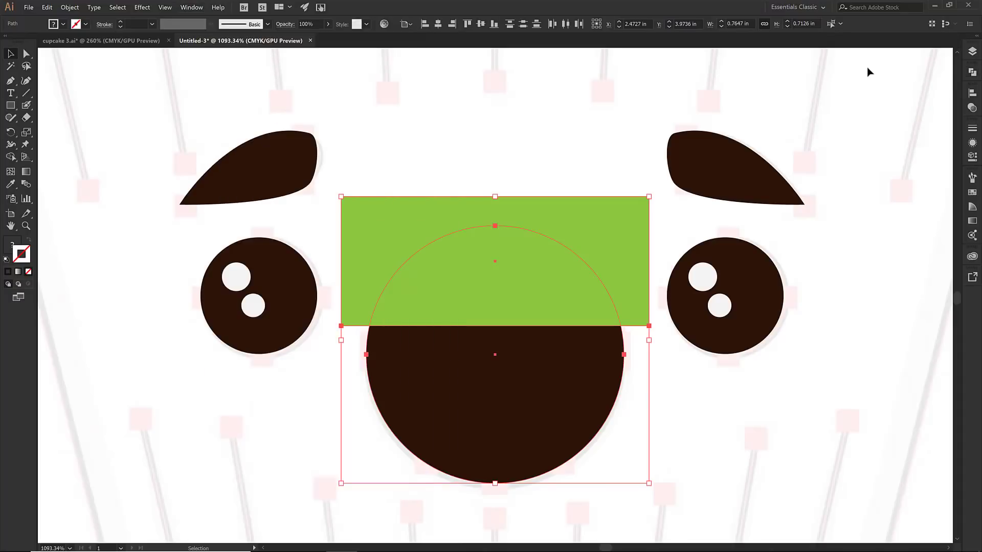
{"action": "left_click", "coordinate": [973, 74]}
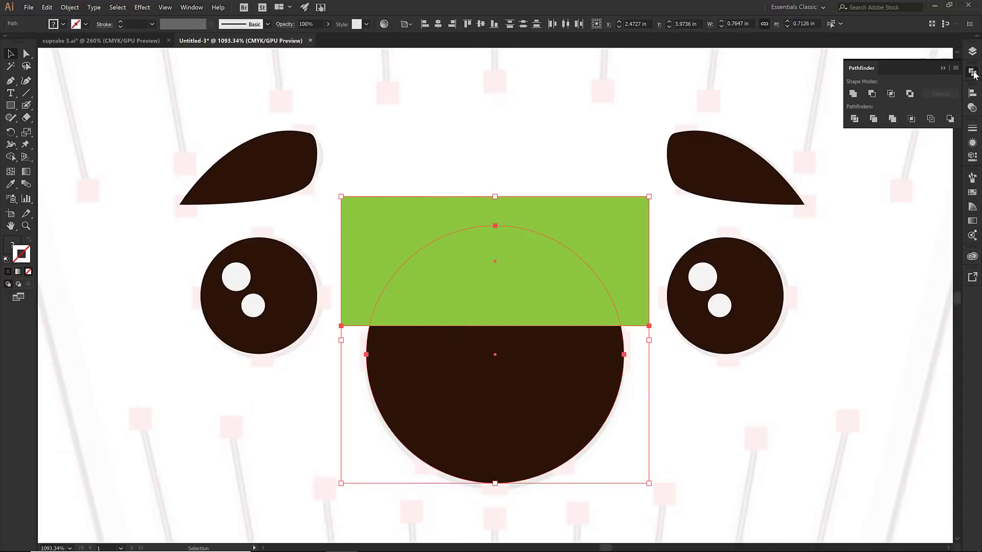
{"action": "left_click", "coordinate": [872, 93]}
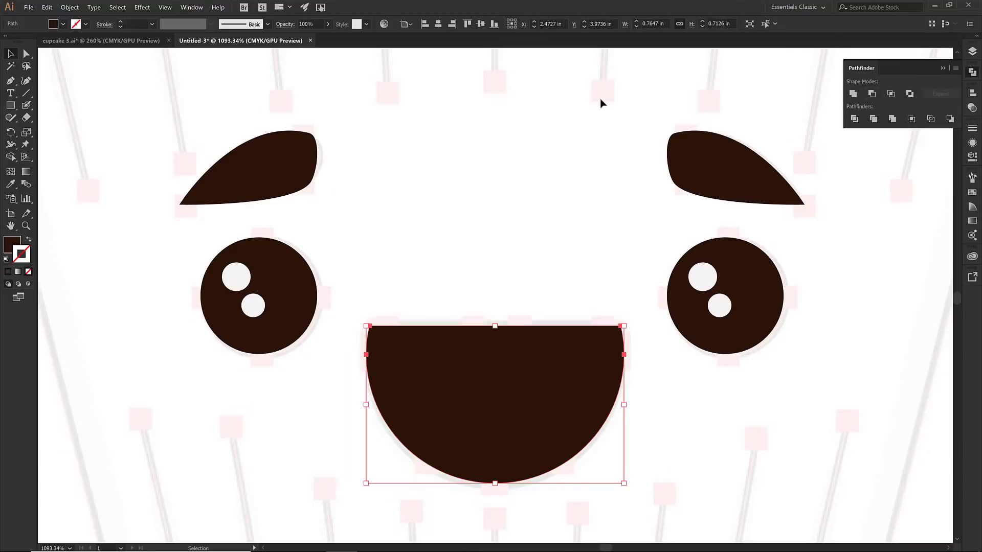
Step: Turn the half-circle mouth into an outline and draw a small ring on its top edge
{"action": "key", "text": "shift+x"}
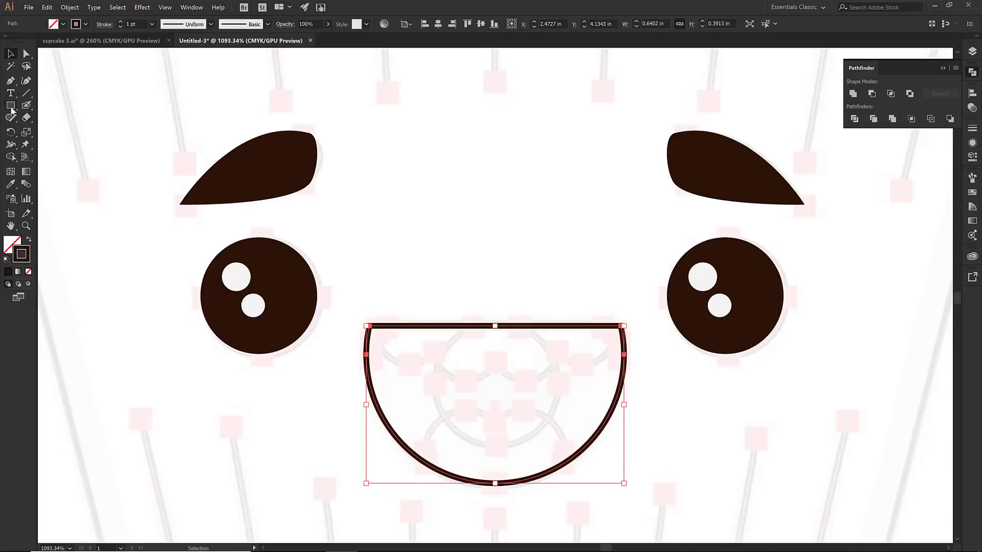
{"action": "left_click_drag", "start_coordinate": [10, 107], "coordinate": [51, 128]}
{"action": "mouse_move", "coordinate": [408, 339]}
{"action": "left_mouse_down"}
{"action": "mouse_move", "coordinate": [420, 371]}
{"action": "mouse_move", "coordinate": [610, 361]}
{"action": "left_mouse_up"}
{"action": "key", "text": "v"}
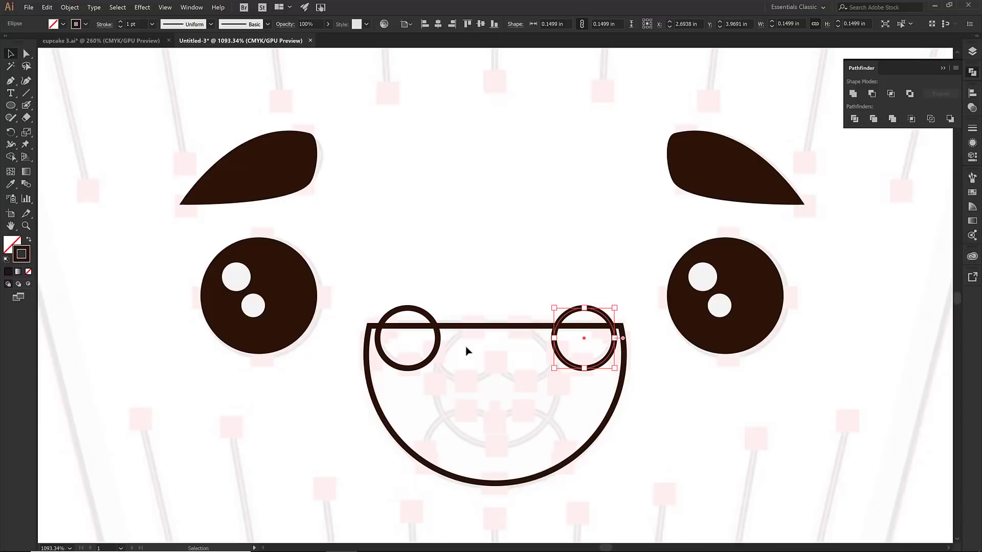
Step: Draw a larger ring at the mouth's centre-left and Alt+Shift-drag a copy rightward along the edge
{"action": "left_click", "coordinate": [10, 106]}
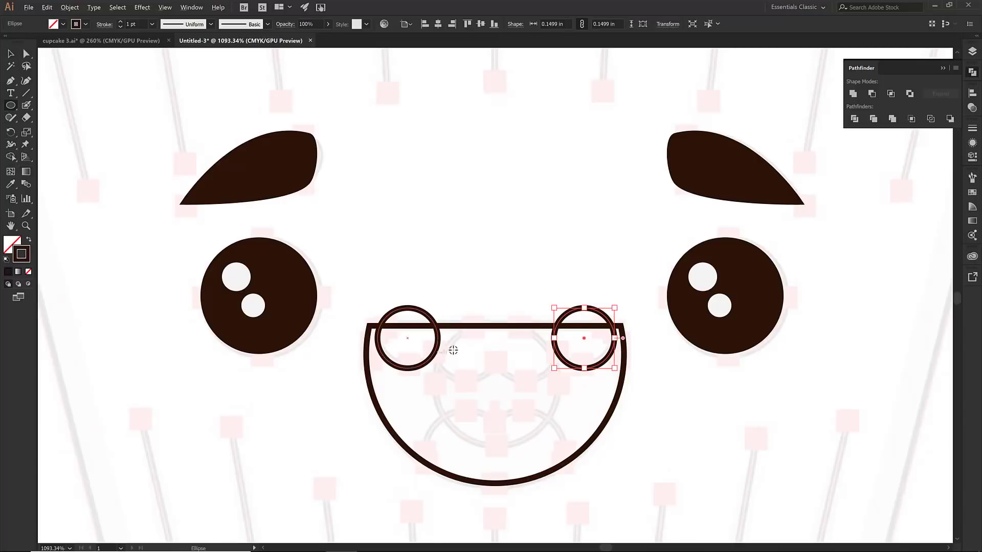
{"action": "left_click_drag", "start_coordinate": [460, 348], "coordinate": [481, 380]}
{"action": "left_click", "coordinate": [164, 8]}
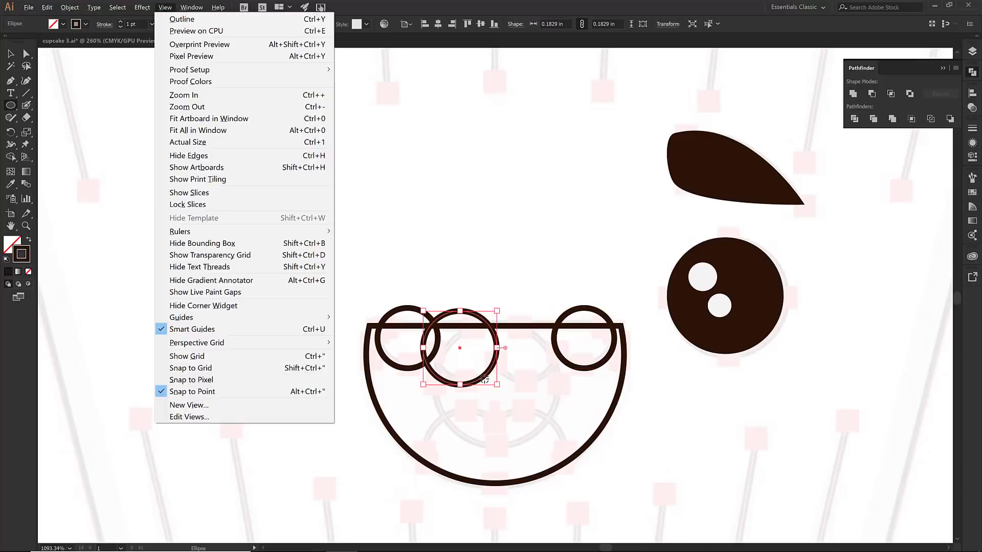
{"action": "left_click", "coordinate": [10, 53]}
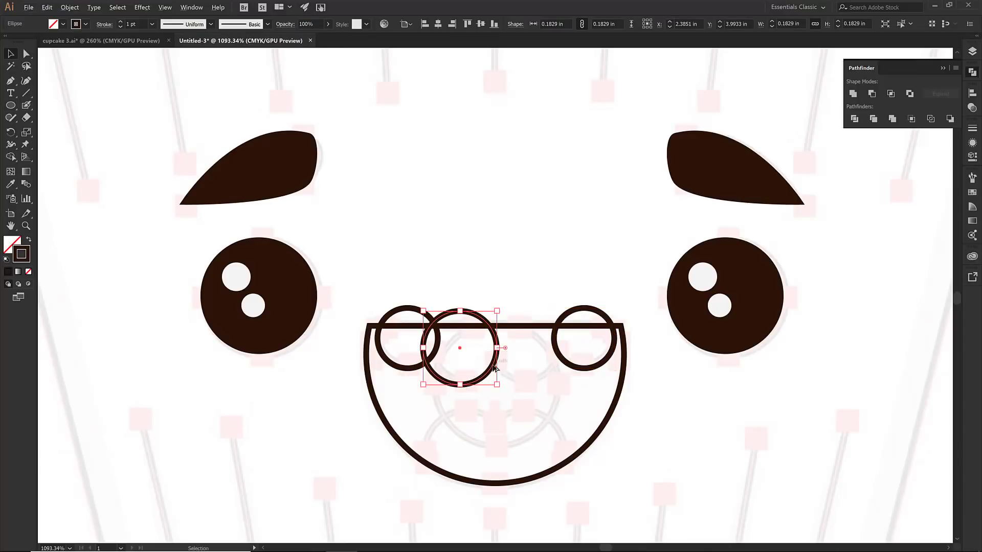
{"action": "left_click_drag", "start_coordinate": [494, 366], "coordinate": [559, 367]}
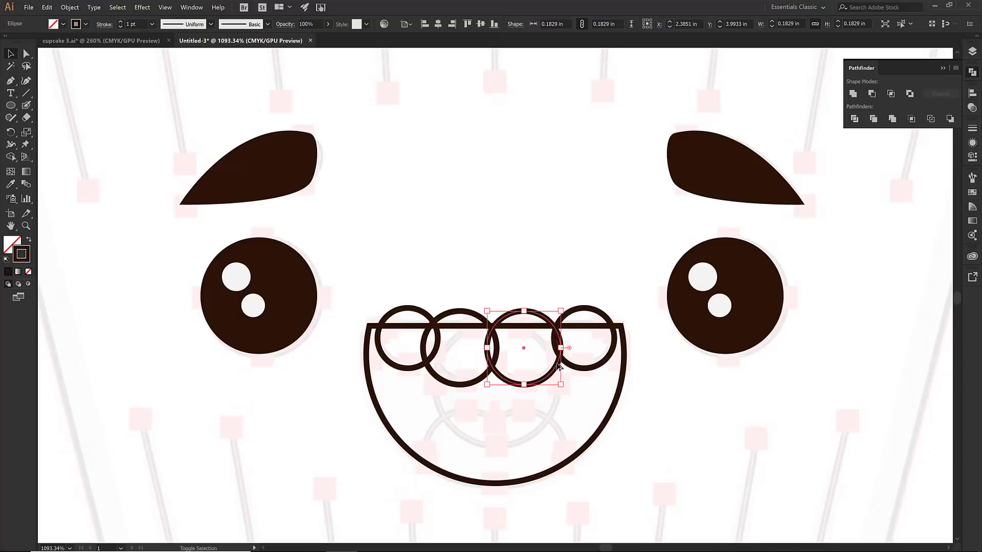
Step: Select the middle rings and set Align To to Align to Selection
{"action": "left_click", "coordinate": [484, 397]}
{"action": "left_click", "coordinate": [477, 384]}
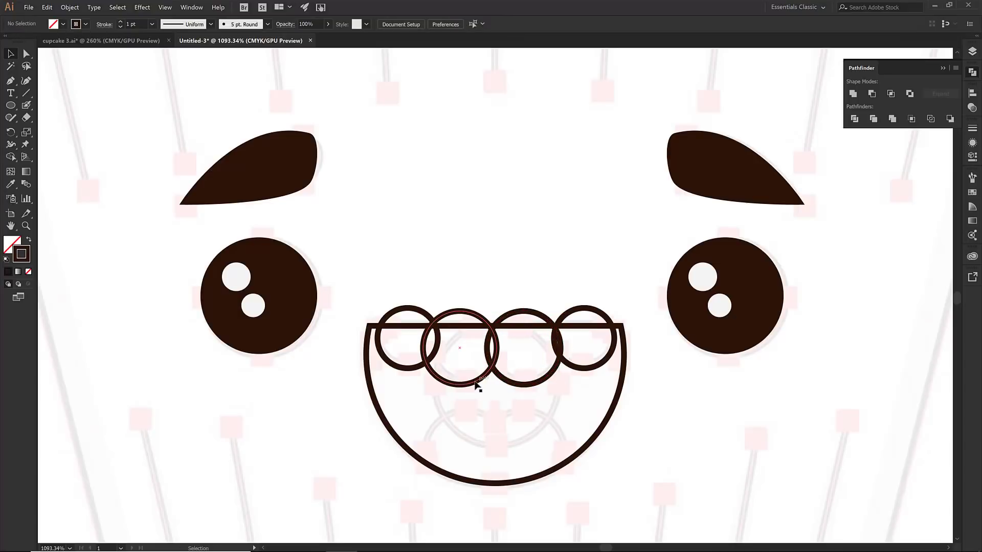
{"action": "left_click", "coordinate": [534, 383], "text": "shift"}
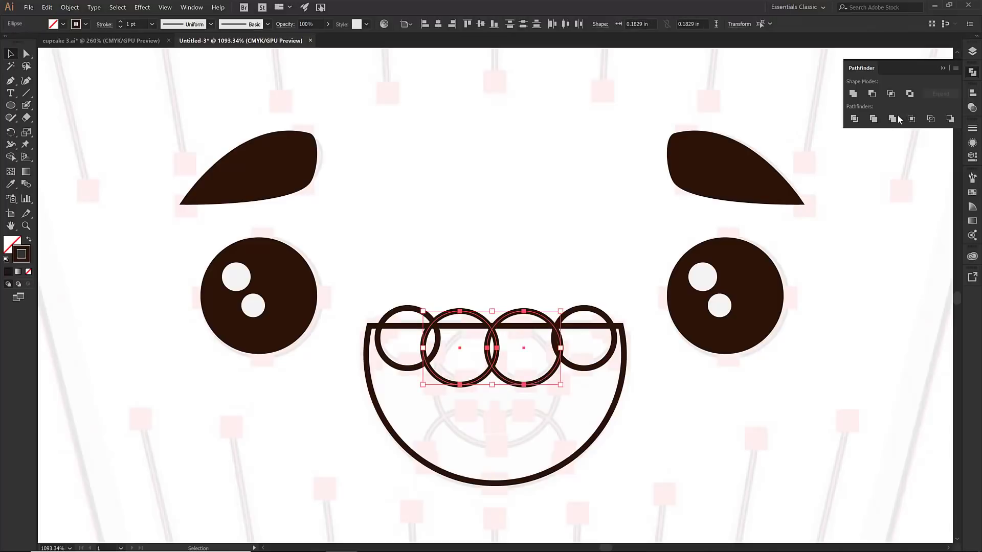
{"action": "left_click", "coordinate": [971, 94]}
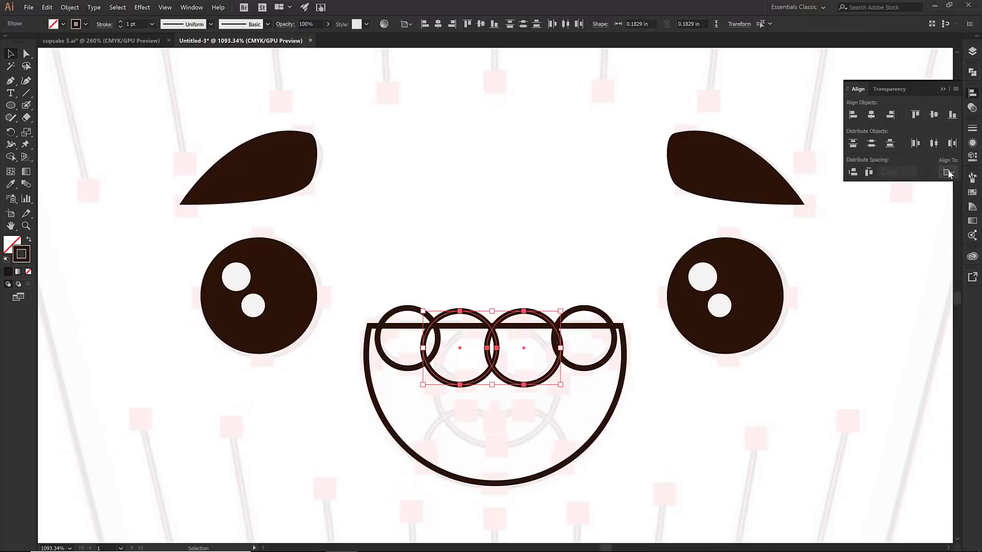
{"action": "left_click", "coordinate": [949, 173]}
{"action": "left_click", "coordinate": [908, 185]}
Step: Select all four rings and distribute them with equal horizontal spacing
{"action": "left_click", "coordinate": [596, 368]}
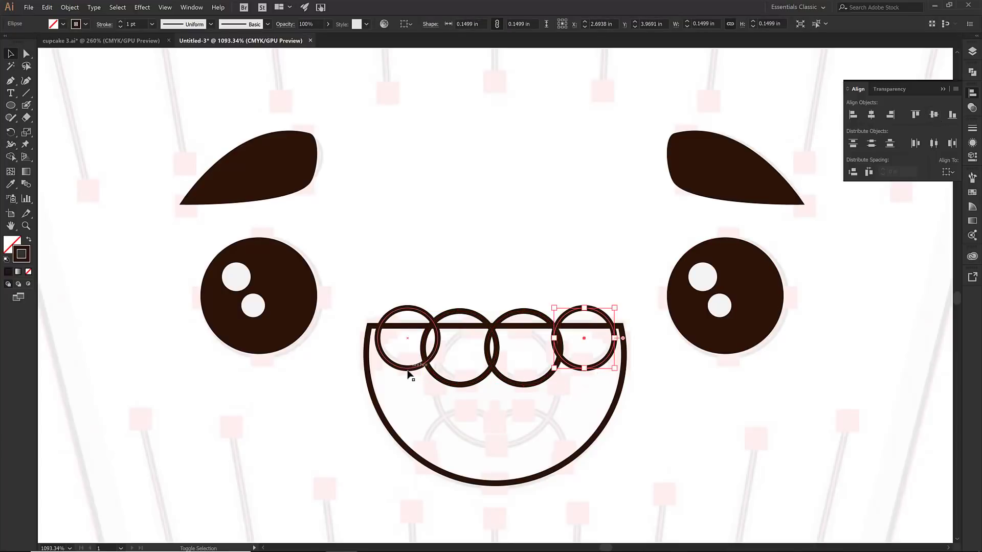
{"action": "left_click", "coordinate": [407, 368], "text": "shift"}
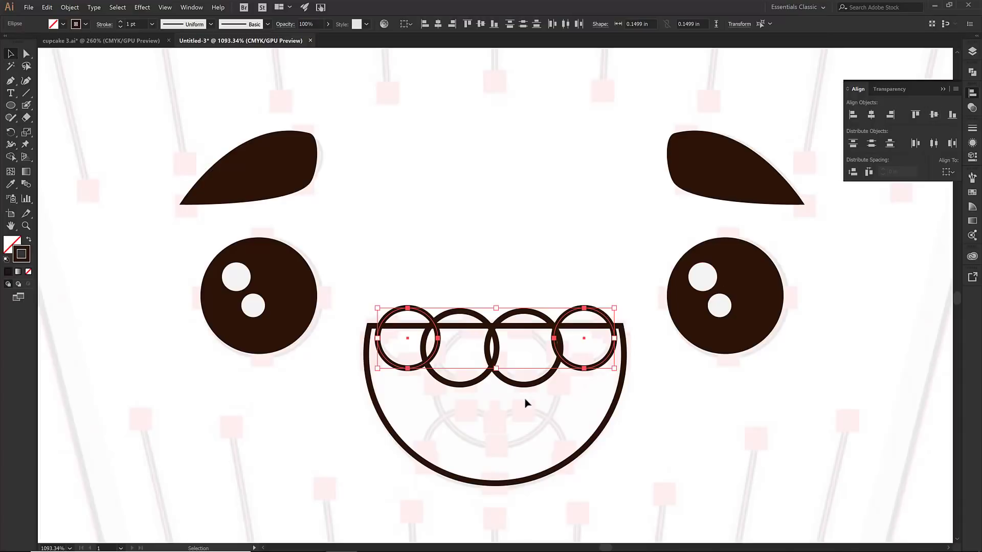
{"action": "left_click", "coordinate": [483, 376], "text": "shift"}
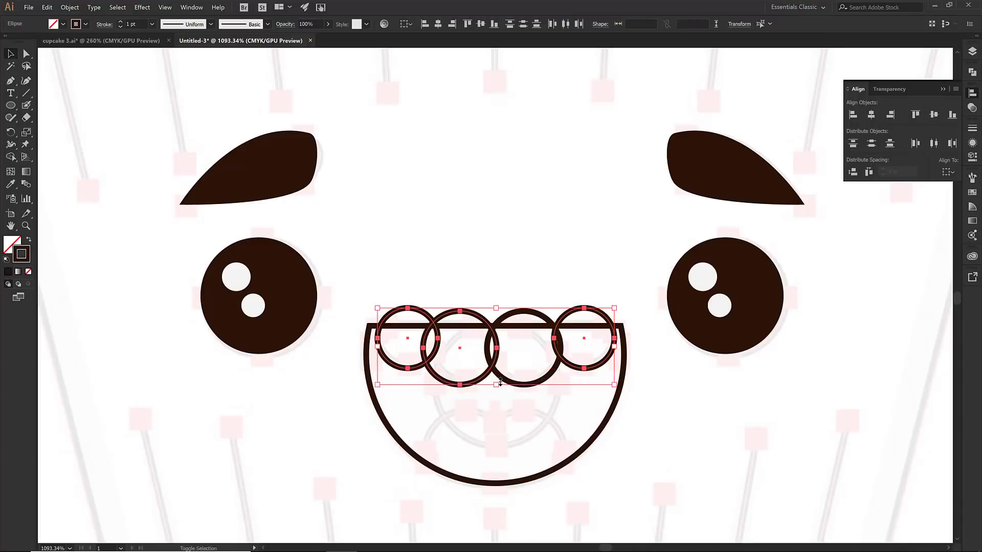
{"action": "left_click", "coordinate": [498, 376], "text": "shift"}
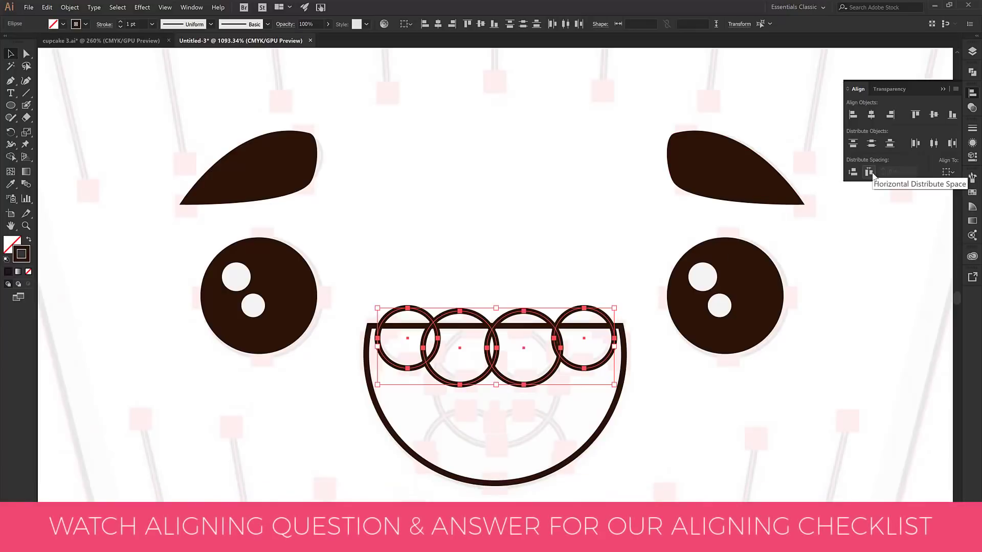
{"action": "left_click", "coordinate": [871, 173]}
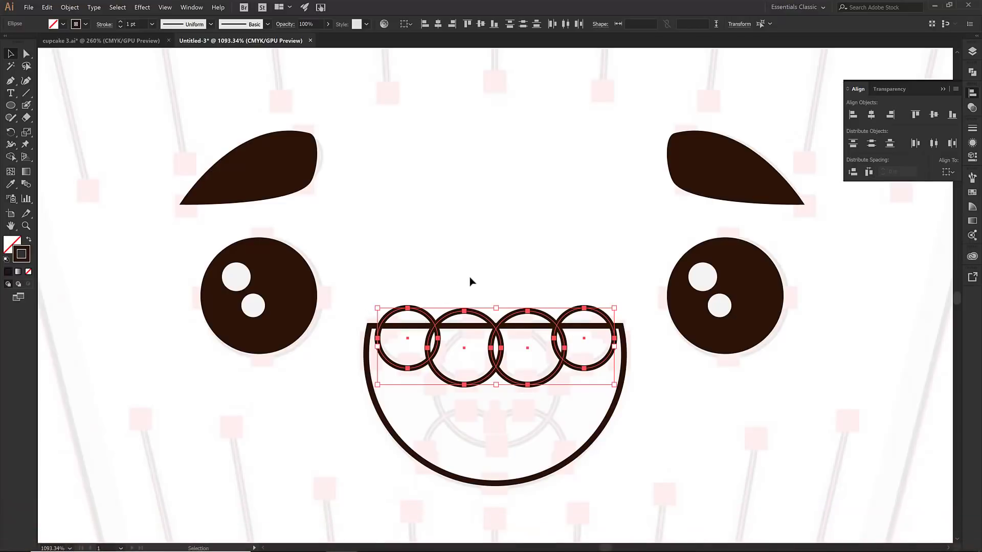
Step: Fill the four rings solid and unite them into one scalloped shape with Pathfinder
{"action": "key", "text": "shift+x"}
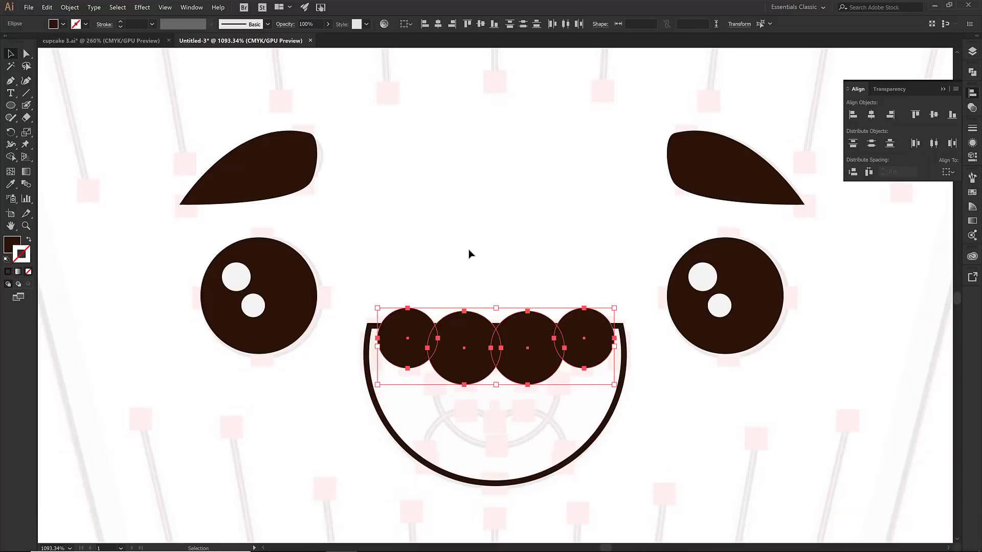
{"action": "left_click", "coordinate": [972, 73]}
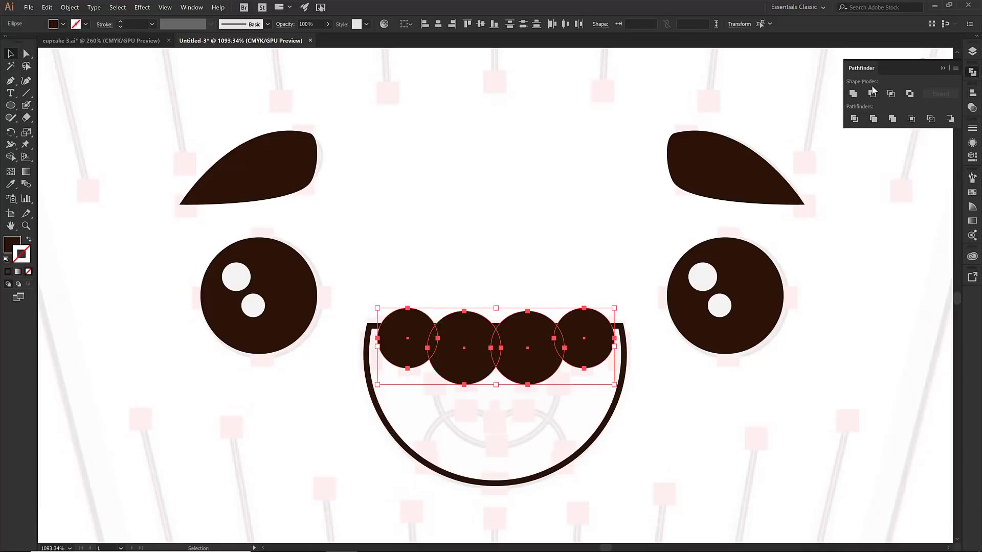
{"action": "left_click", "coordinate": [853, 94]}
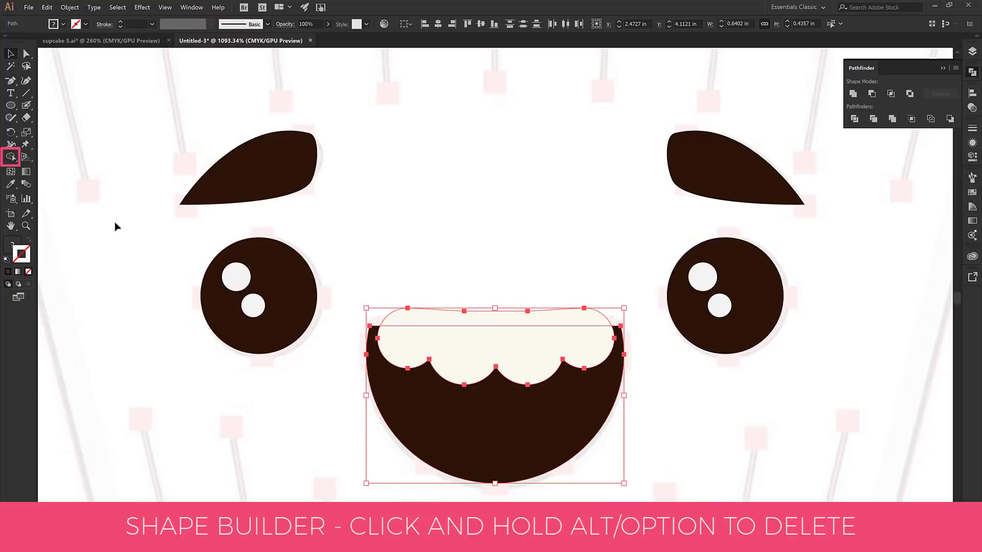
Step: Remove the sliver above the mouth's top edge with the Shape Builder Tool
{"action": "left_click", "coordinate": [12, 158]}
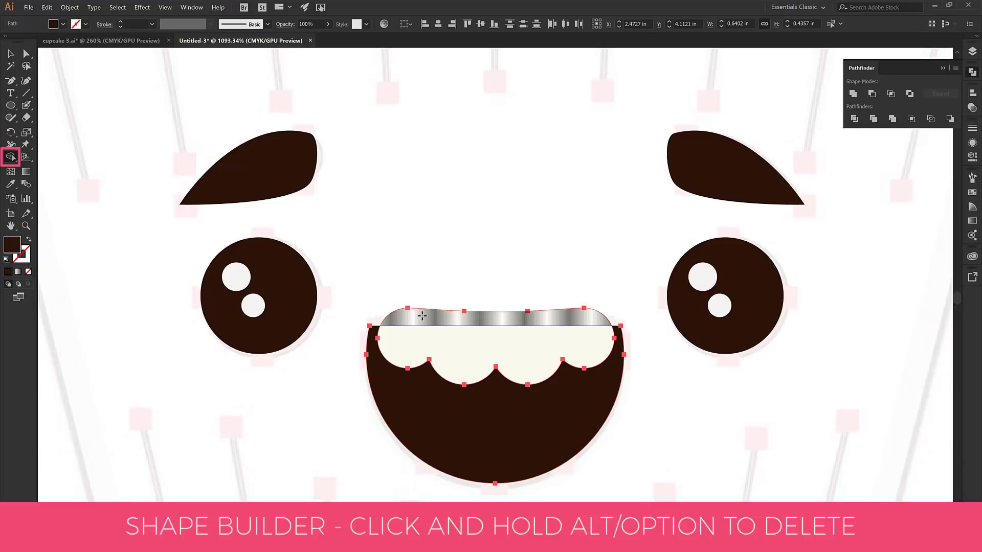
{"action": "left_click", "coordinate": [422, 316], "text": "alt"}
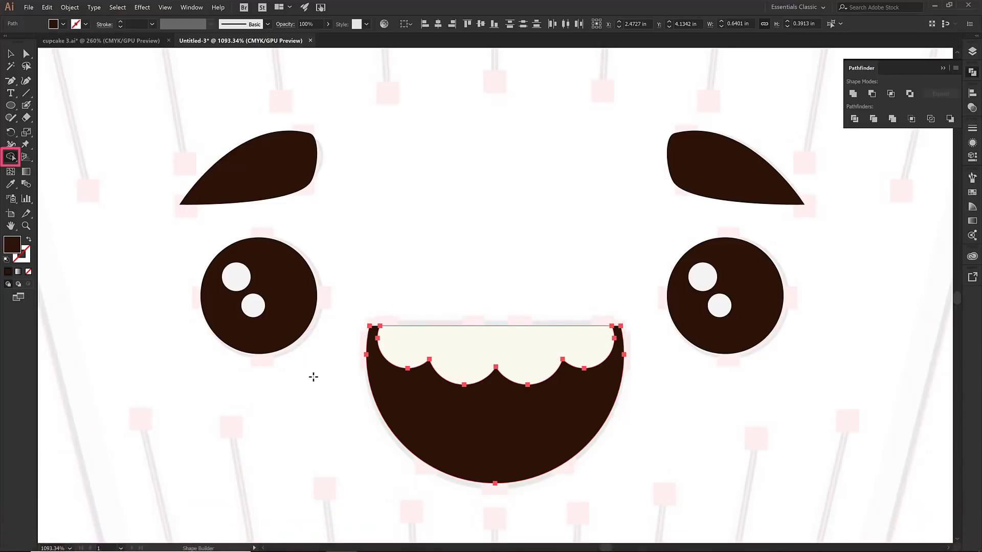
{"action": "key", "text": "v"}
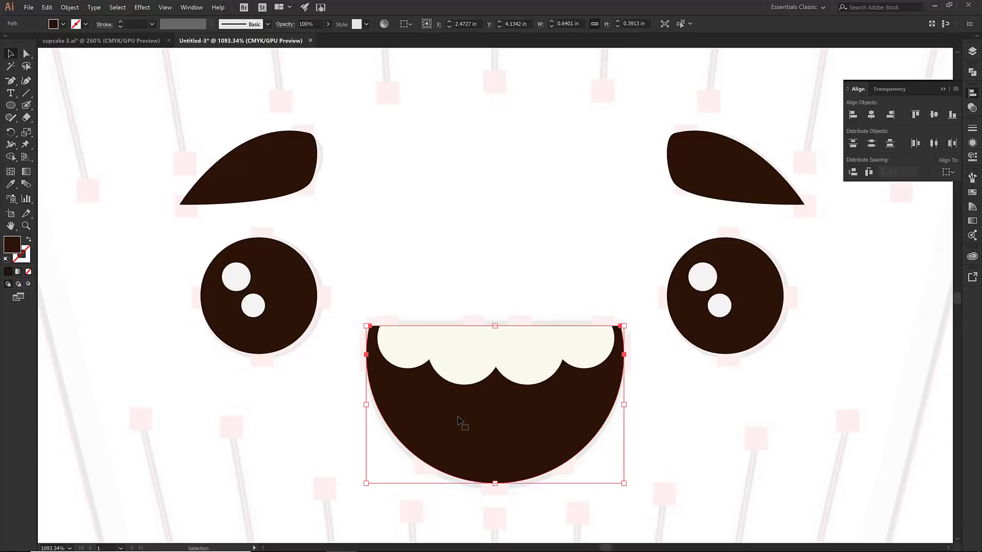
Step: Nudge and vertically centre the two pink circles, then unite them into one tongue
{"action": "key", "text": "shift+x"}
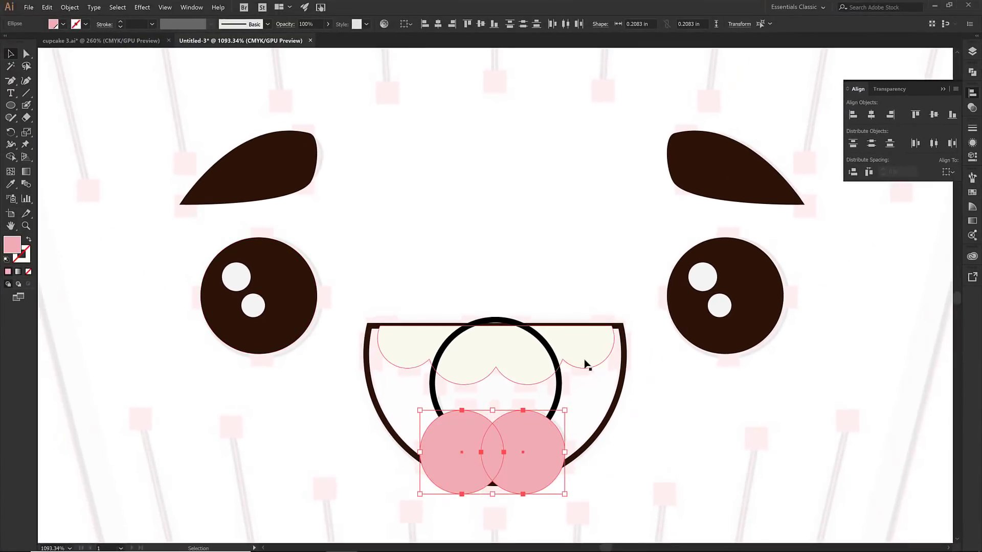
{"action": "key", "text": "Down"}
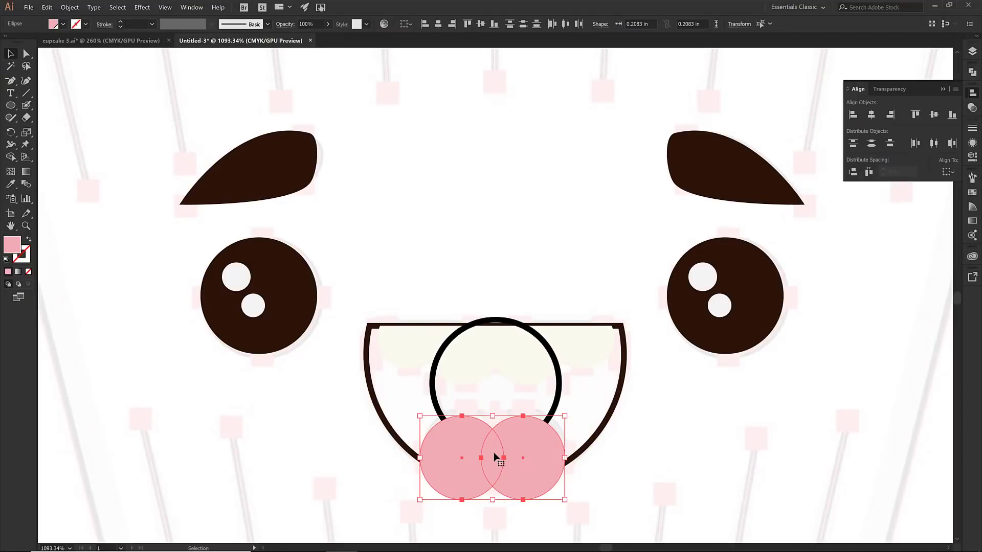
{"action": "left_click", "coordinate": [932, 116]}
{"action": "left_click", "coordinate": [974, 73]}
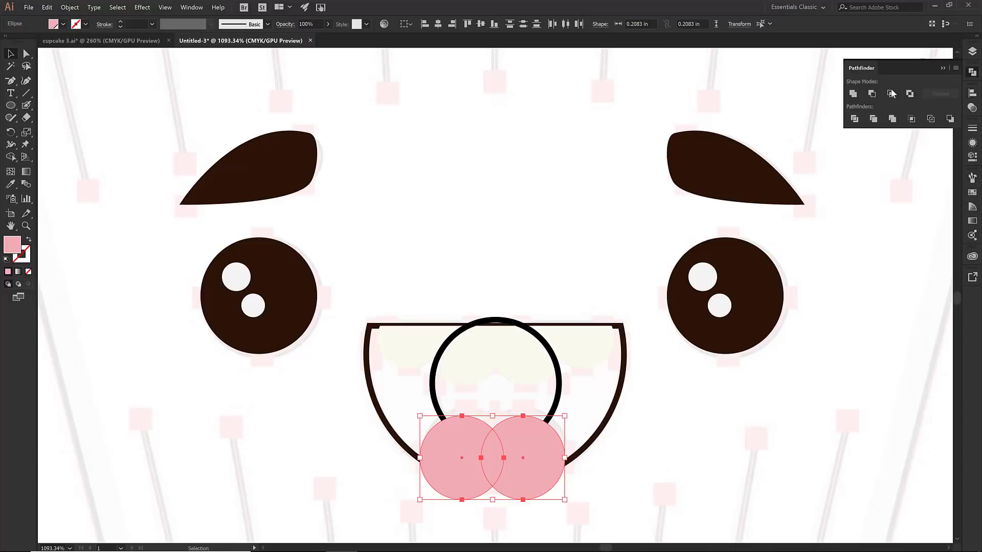
{"action": "left_click", "coordinate": [854, 94]}
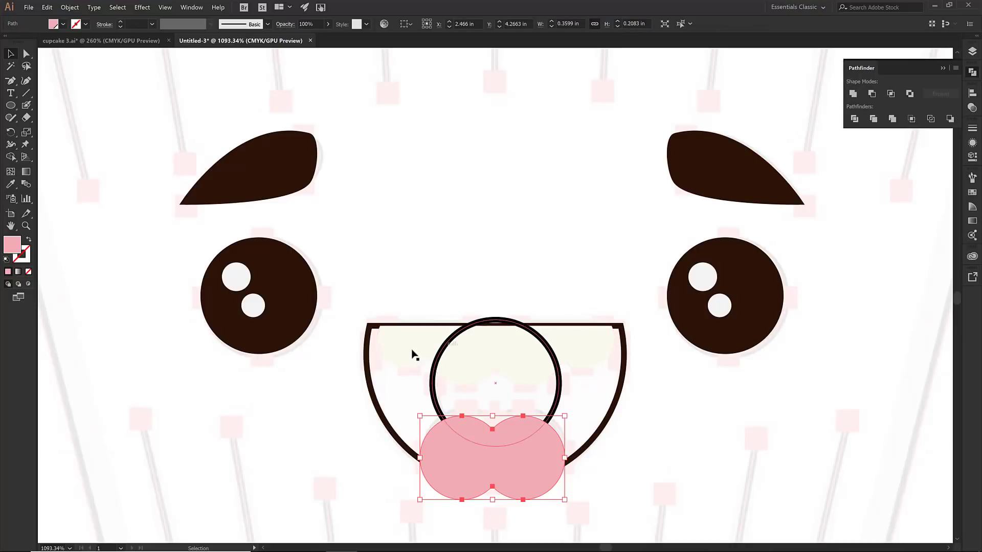
Step: Bring the cream scalloped teeth to the front with Arrange > Bring to Front
{"action": "left_click", "coordinate": [413, 352]}
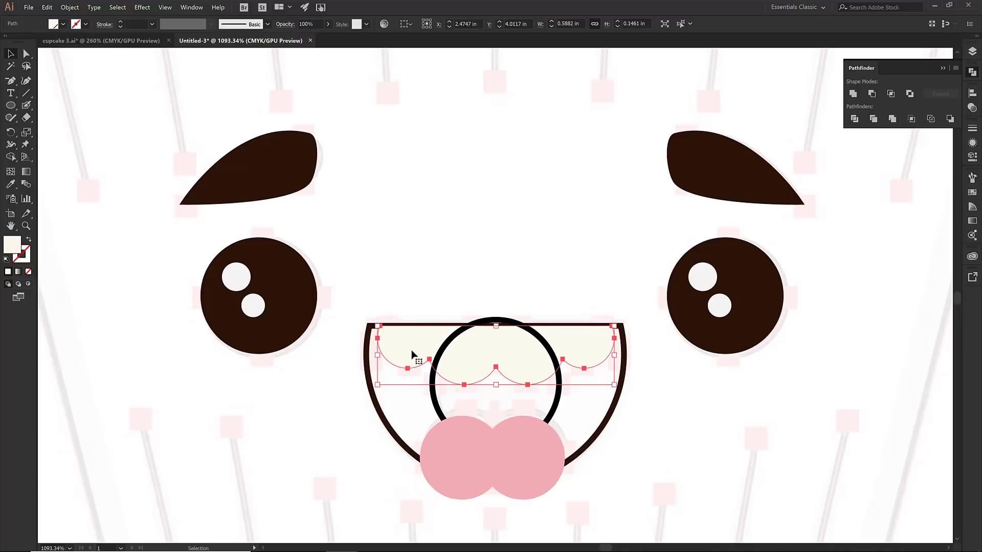
{"action": "right_click", "coordinate": [226, 200]}
{"action": "mouse_move", "coordinate": [283, 359]}
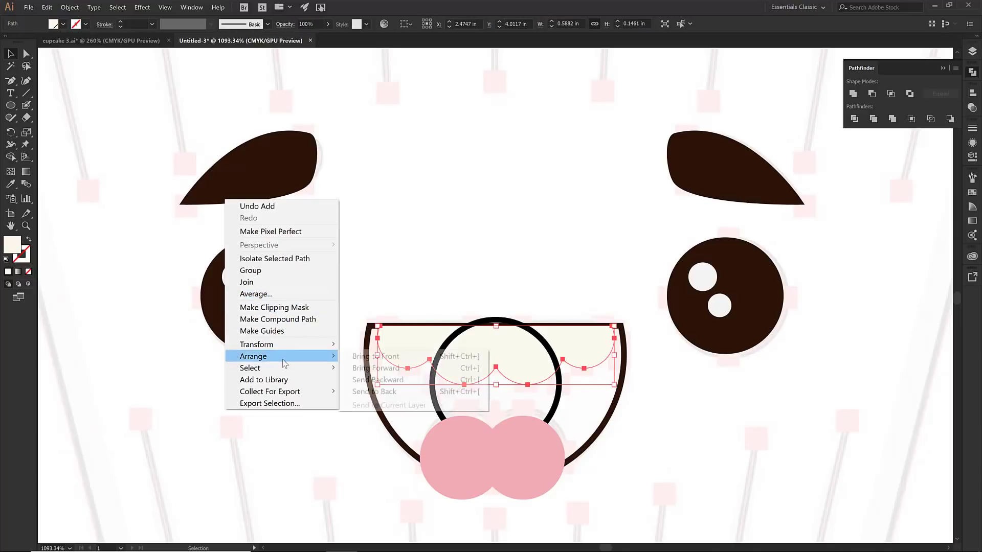
{"action": "left_click", "coordinate": [376, 357]}
Step: Swap the mouth outline to a solid dark brown fill
{"action": "left_click", "coordinate": [372, 408]}
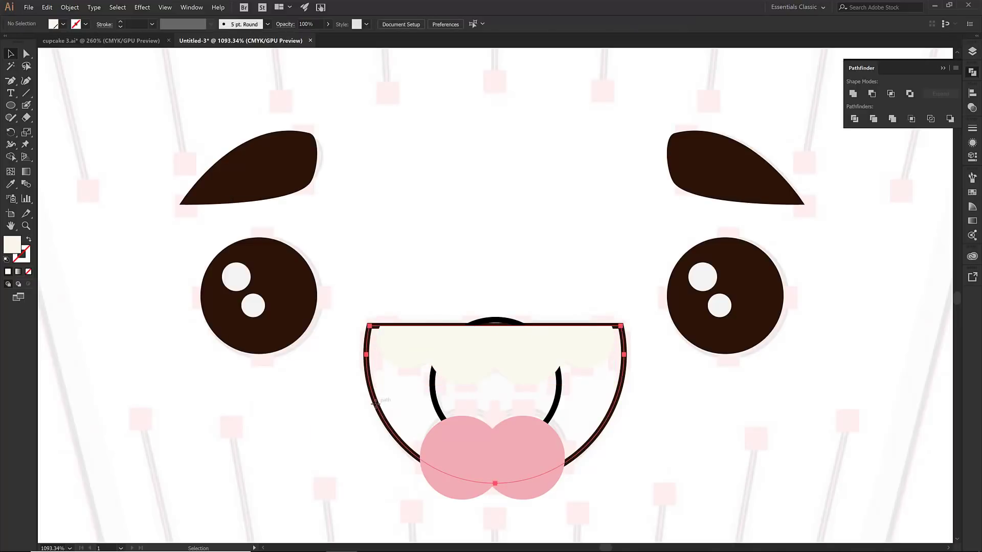
{"action": "left_click", "coordinate": [375, 404]}
{"action": "key", "text": "shift+x"}
Step: Fill the inner mouth circle solid black
{"action": "scroll", "coordinate": [417, 379], "scroll_direction": "down", "scroll_amount": 1}
{"action": "left_click", "coordinate": [417, 379]}
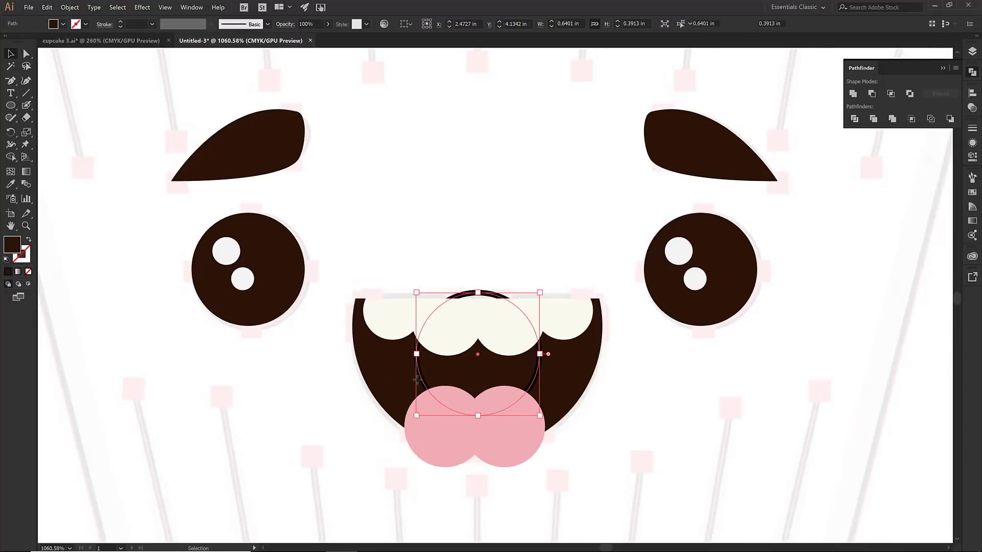
{"action": "key", "text": "shift+x"}
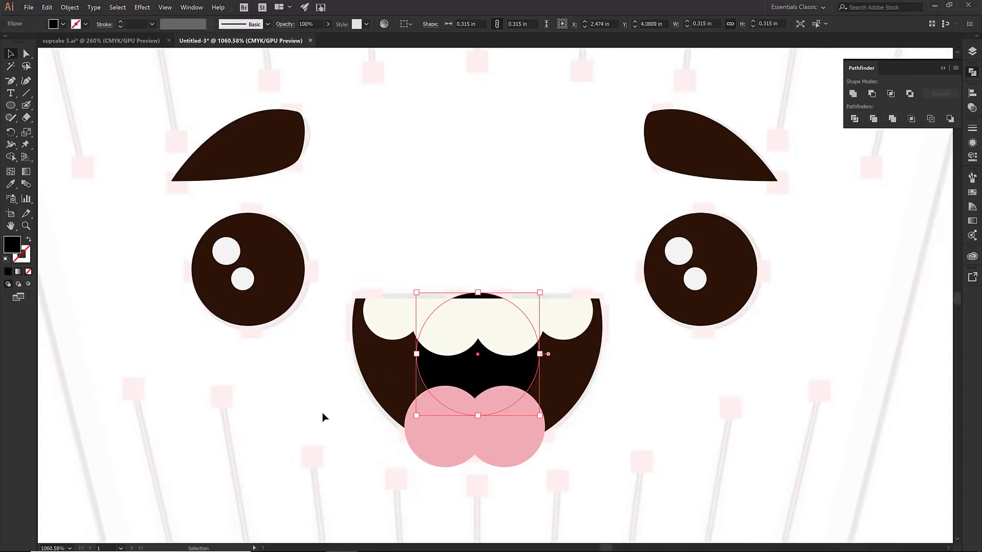
{"action": "left_click", "coordinate": [323, 418]}
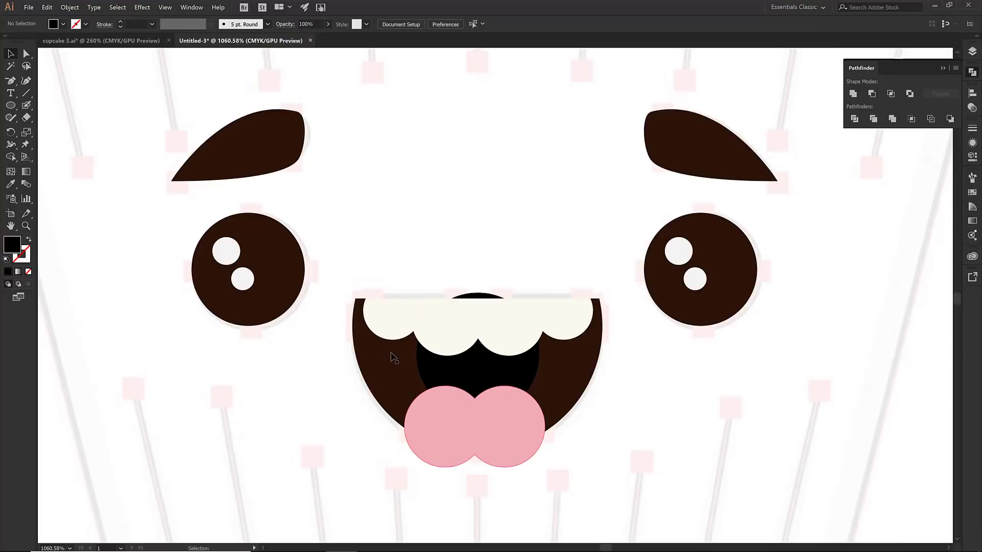
Step: Select tongue, mouth and black circle, then Shape Builder-delete the slivers outside the mouth
{"action": "left_click_drag", "start_coordinate": [321, 236], "coordinate": [619, 484]}
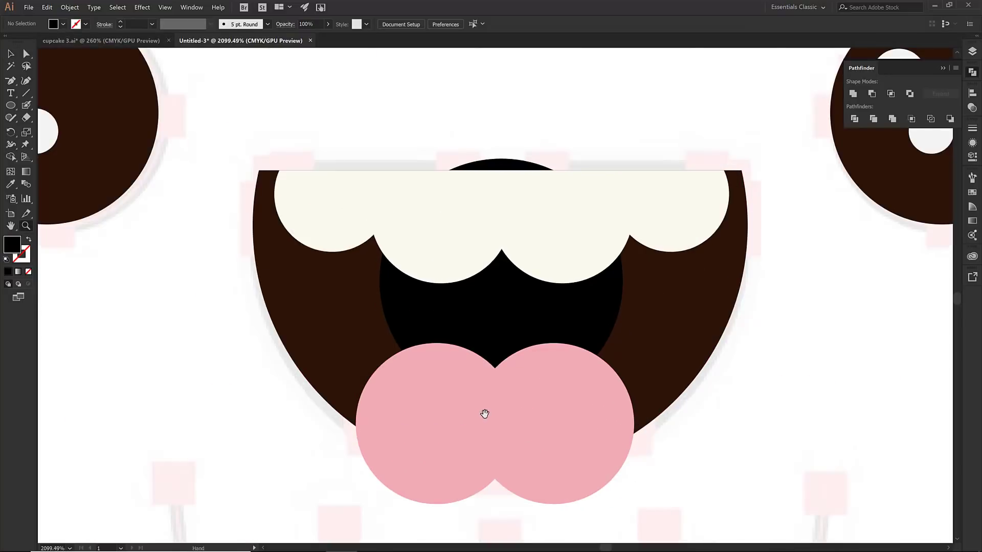
{"action": "mouse_move", "coordinate": [484, 412]}
{"action": "left_mouse_down"}
{"action": "mouse_move", "coordinate": [512, 418]}
{"action": "mouse_move", "coordinate": [484, 425]}
{"action": "left_mouse_up"}
{"action": "key", "text": "v"}
{"action": "left_click", "coordinate": [406, 432]}
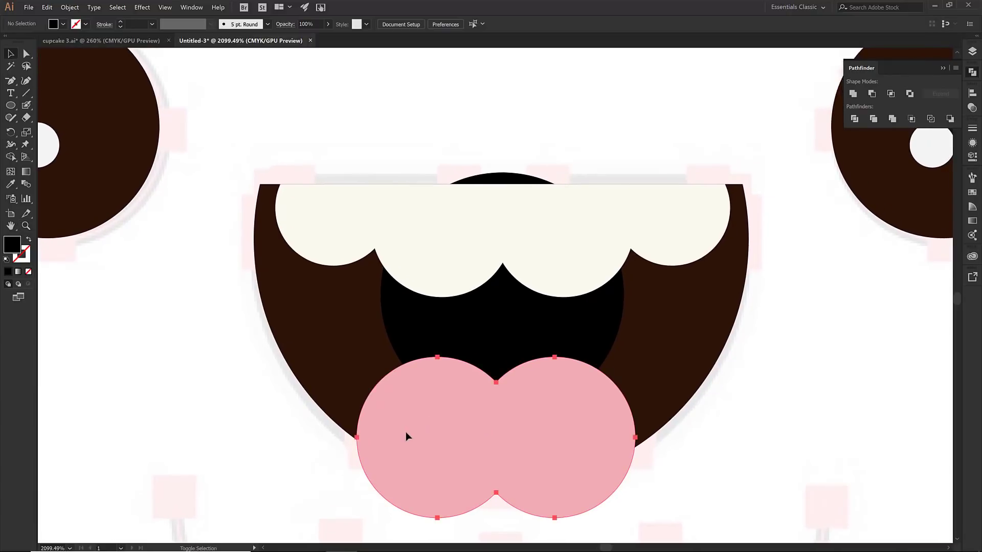
{"action": "left_click", "coordinate": [330, 368], "text": "shift"}
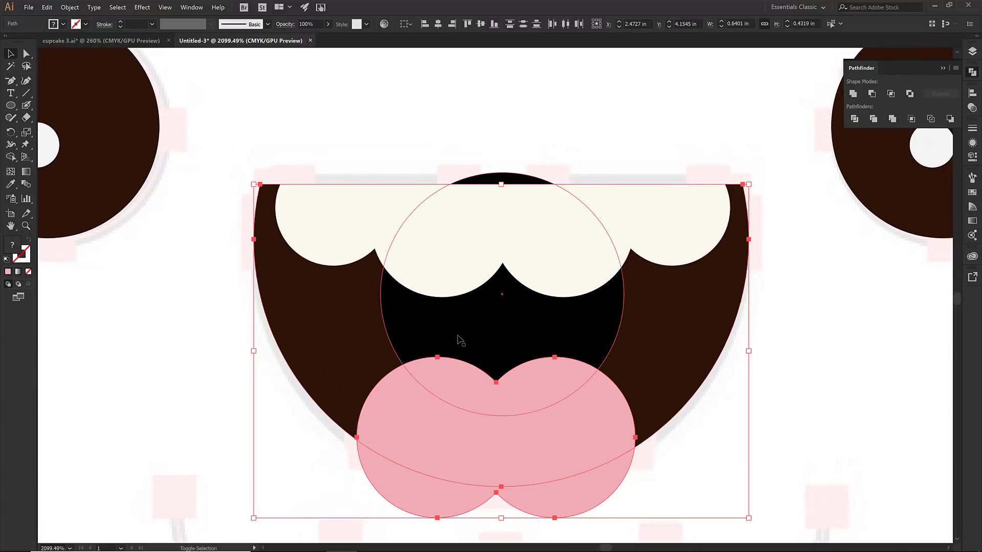
{"action": "left_click", "coordinate": [524, 317], "text": "shift"}
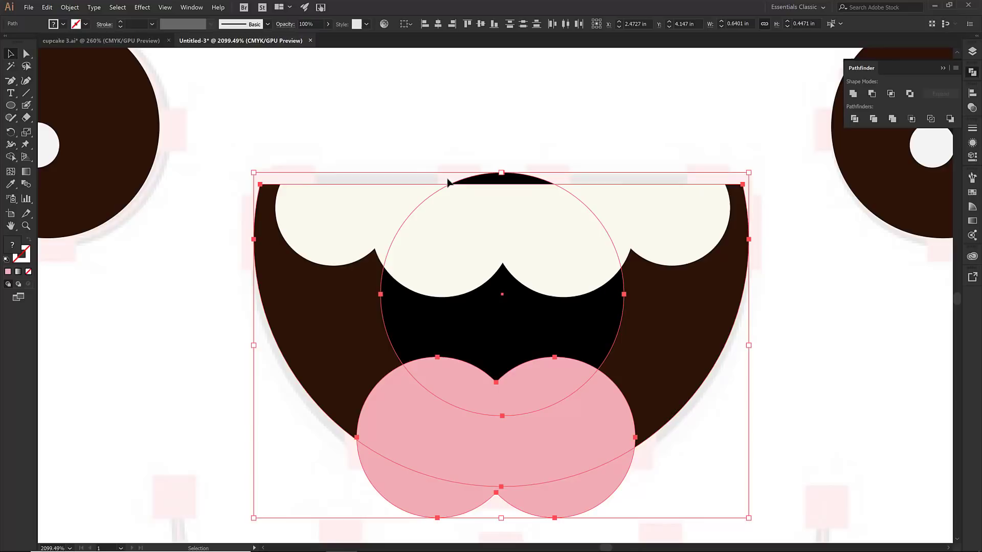
{"action": "left_click", "coordinate": [10, 157]}
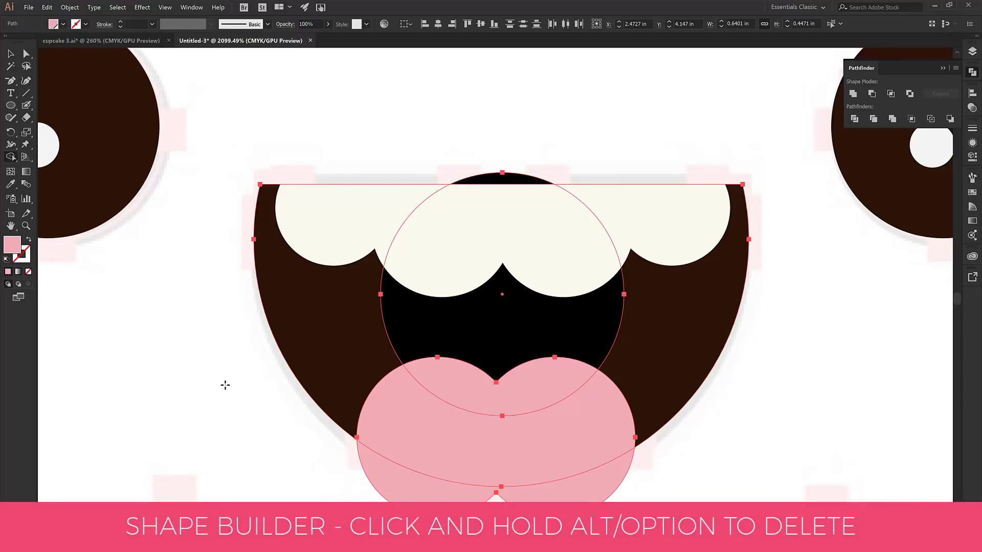
{"action": "left_click", "coordinate": [450, 491], "text": "alt"}
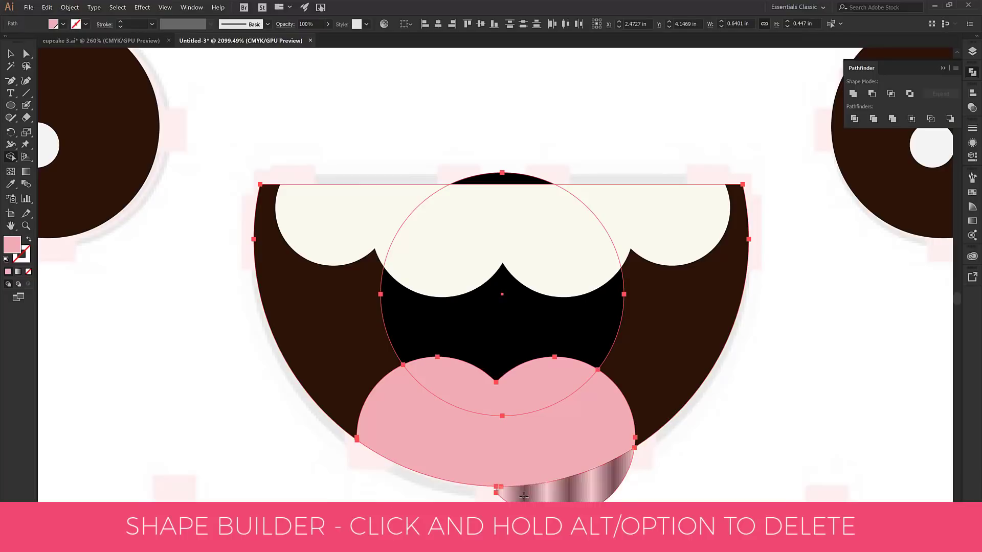
{"action": "left_click", "coordinate": [524, 496], "text": "alt"}
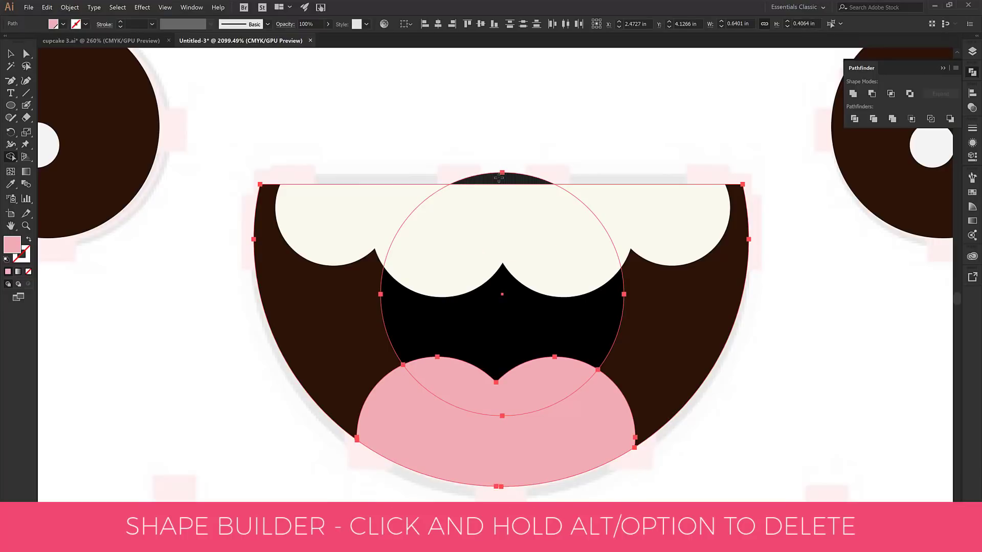
{"action": "left_click", "coordinate": [499, 177], "text": "alt"}
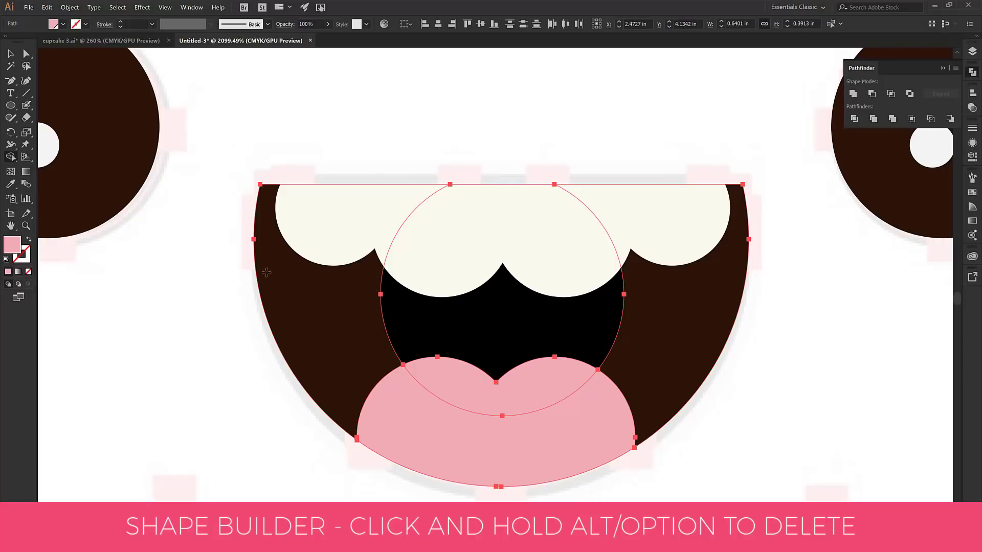
Step: Select the teeth, black inner mouth and pink tongue and apply Pathfinder Merge
{"action": "key", "text": "v"}
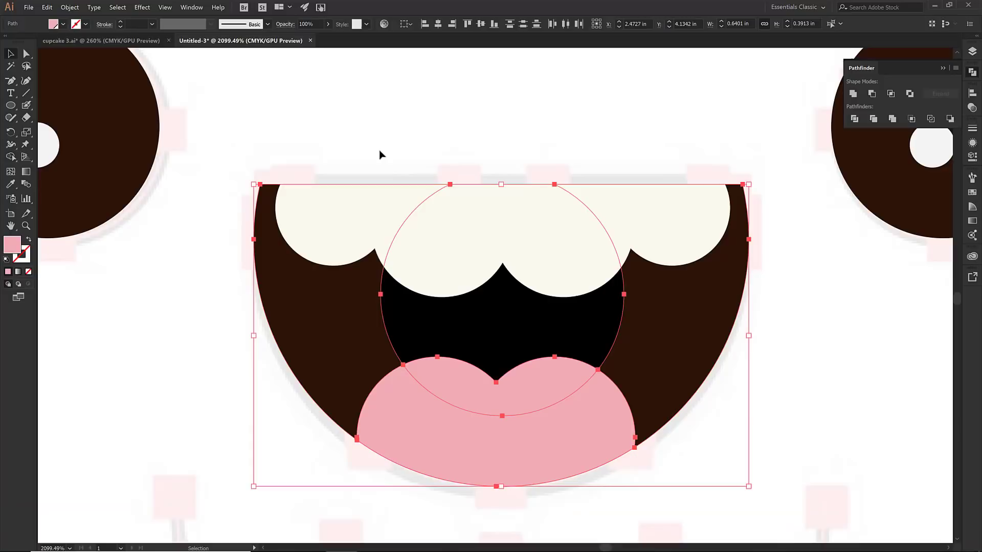
{"action": "left_click", "coordinate": [380, 148]}
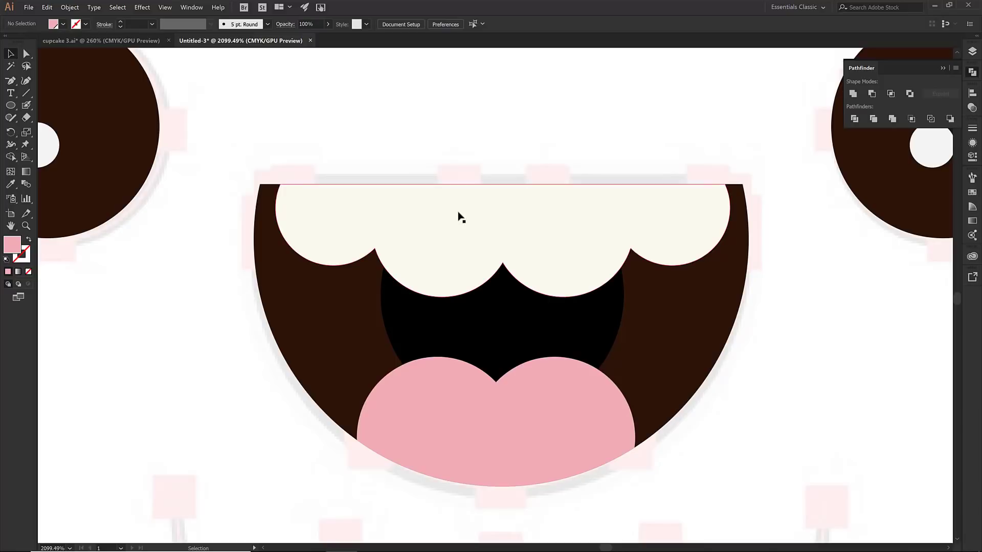
{"action": "left_click", "coordinate": [458, 213]}
{"action": "left_click", "coordinate": [499, 313], "text": "shift"}
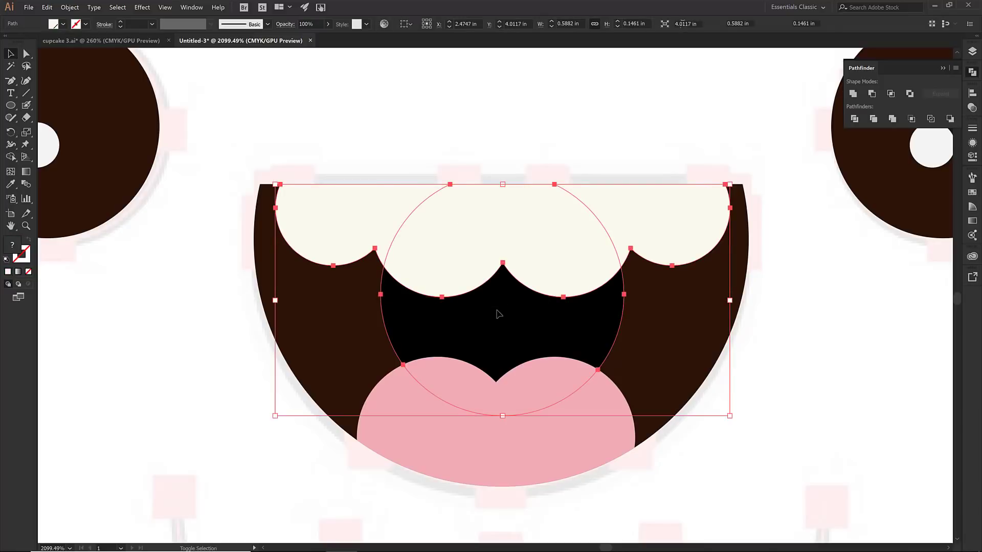
{"action": "left_click", "coordinate": [501, 458], "text": "shift"}
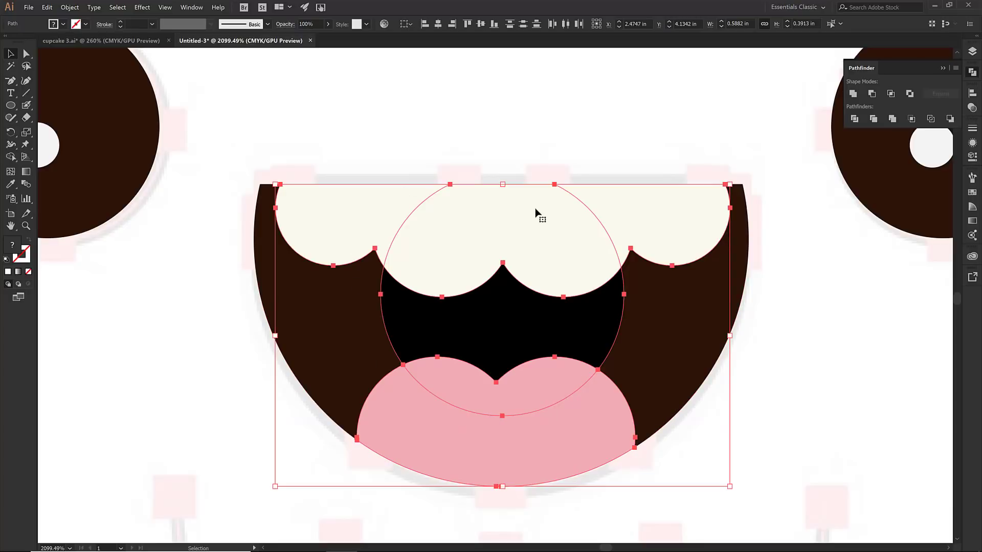
{"action": "left_click", "coordinate": [893, 119]}
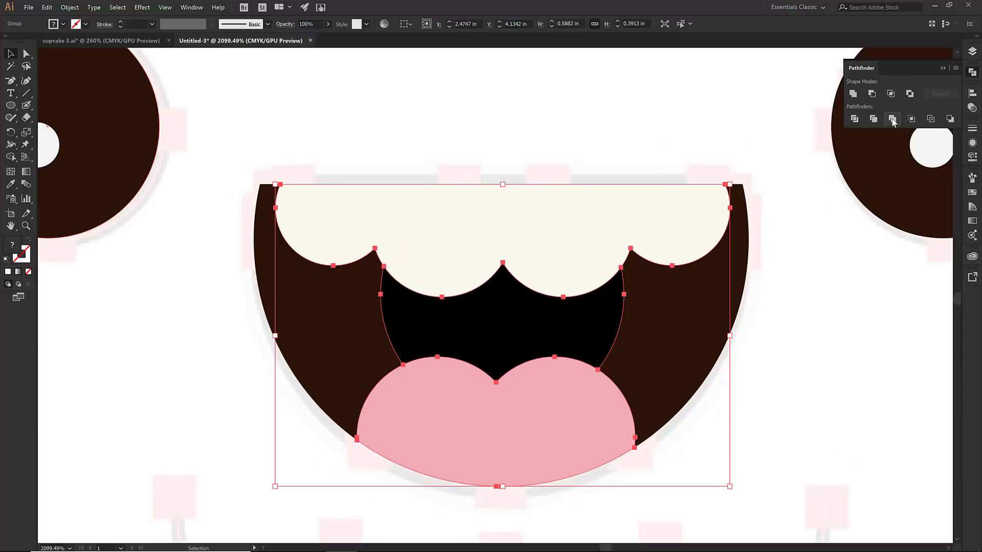
Step: Deselect the mouth pieces and fit the whole cupcake in view with Ctrl+0
{"action": "left_click", "coordinate": [552, 95]}
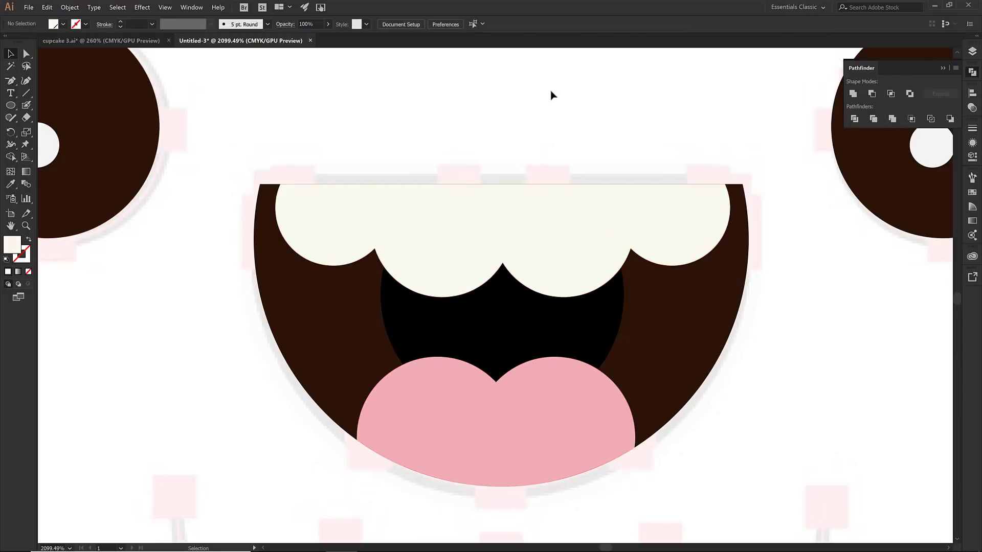
{"action": "left_click", "coordinate": [304, 316]}
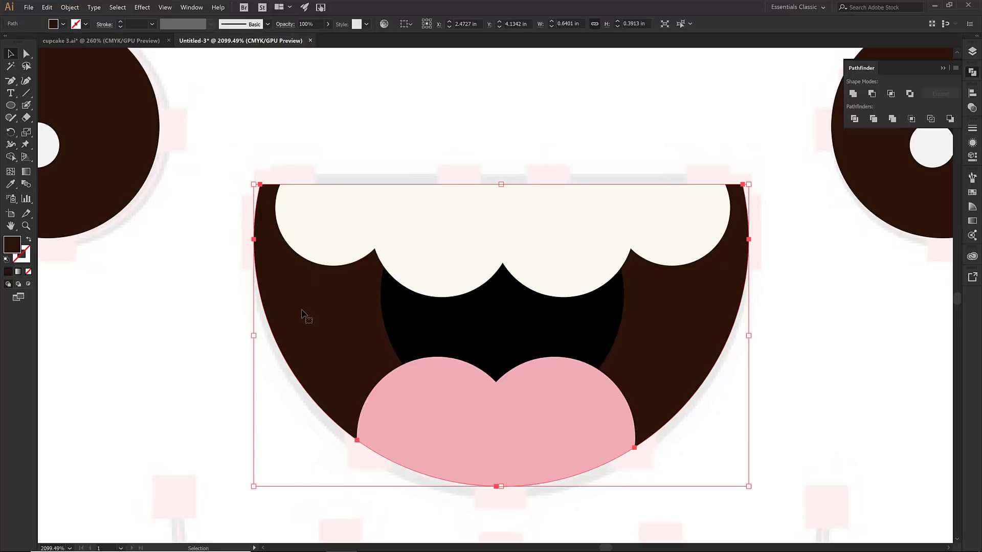
{"action": "left_click", "coordinate": [221, 269]}
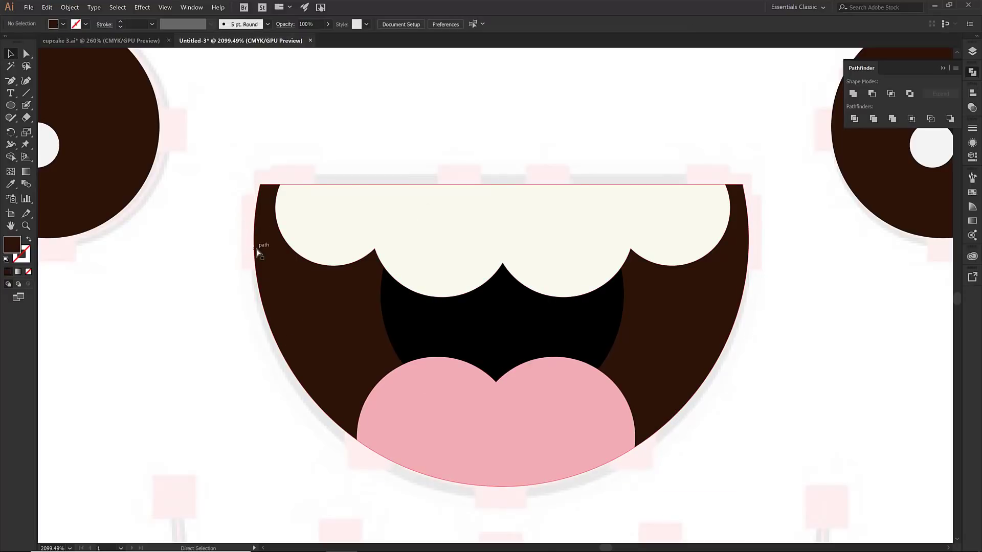
{"action": "key", "text": "a"}
{"action": "key", "text": "ctrl+0"}
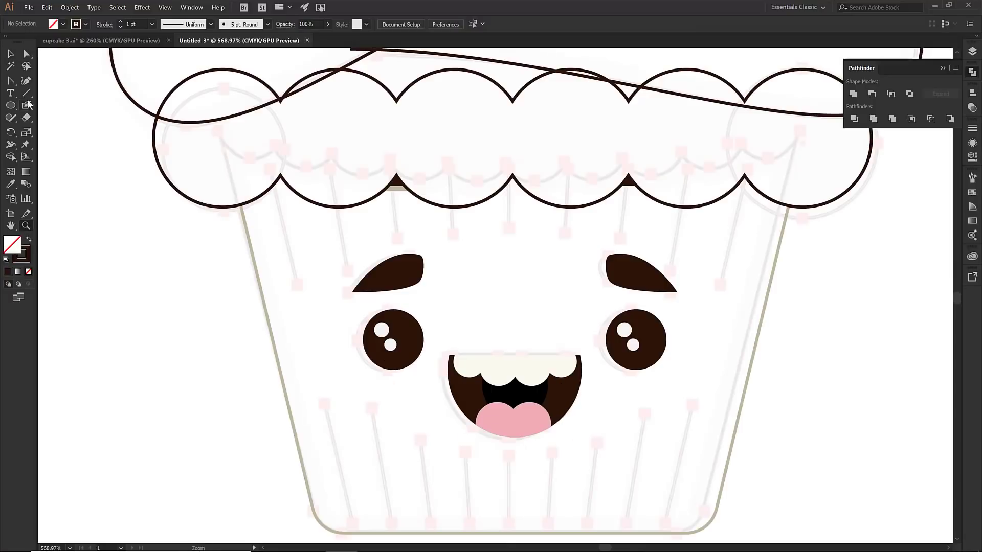
{"action": "left_click", "coordinate": [26, 92]}
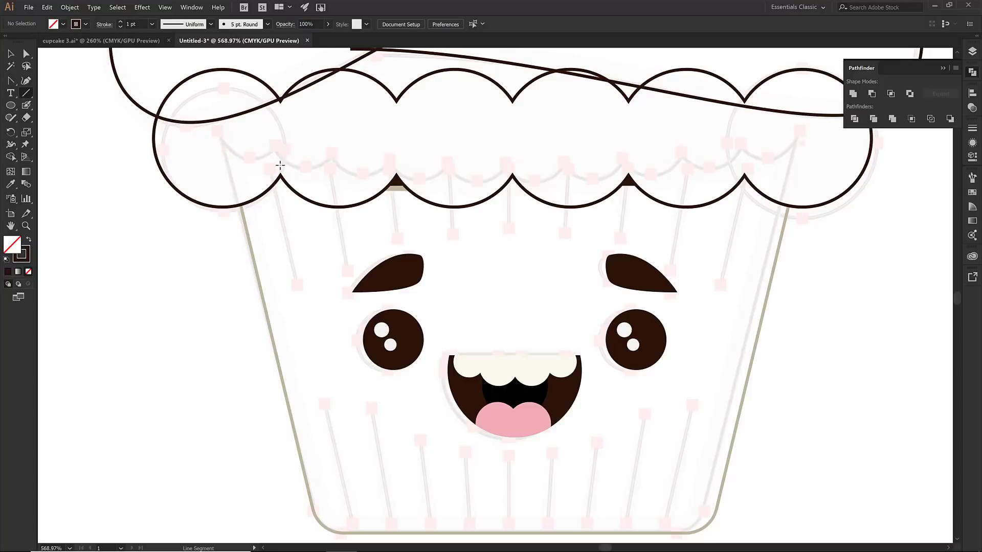
Step: Draw slanted dark brown stripes down the left and right sides of the cupcake liner
{"action": "left_click_drag", "start_coordinate": [274, 146], "coordinate": [358, 533]}
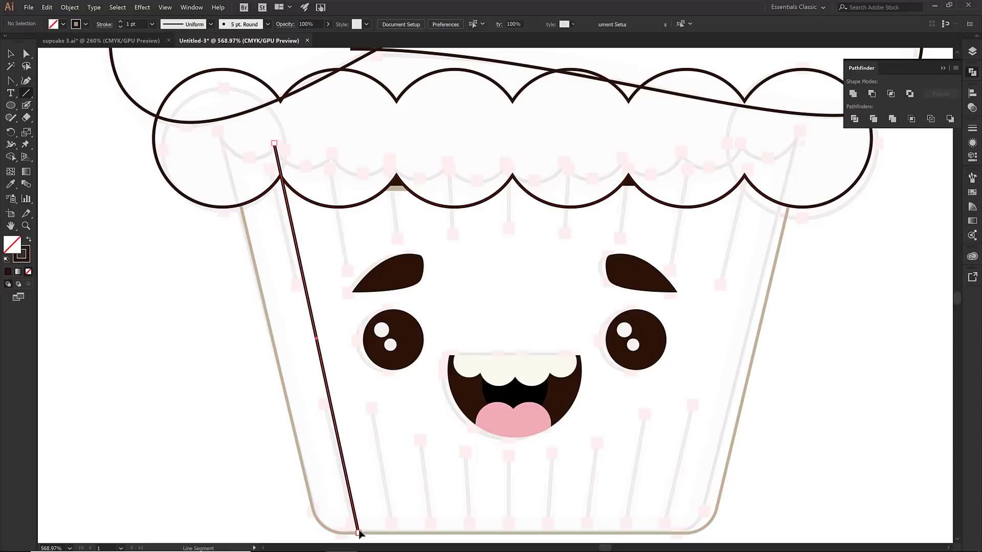
{"action": "left_click_drag", "start_coordinate": [749, 152], "coordinate": [665, 532]}
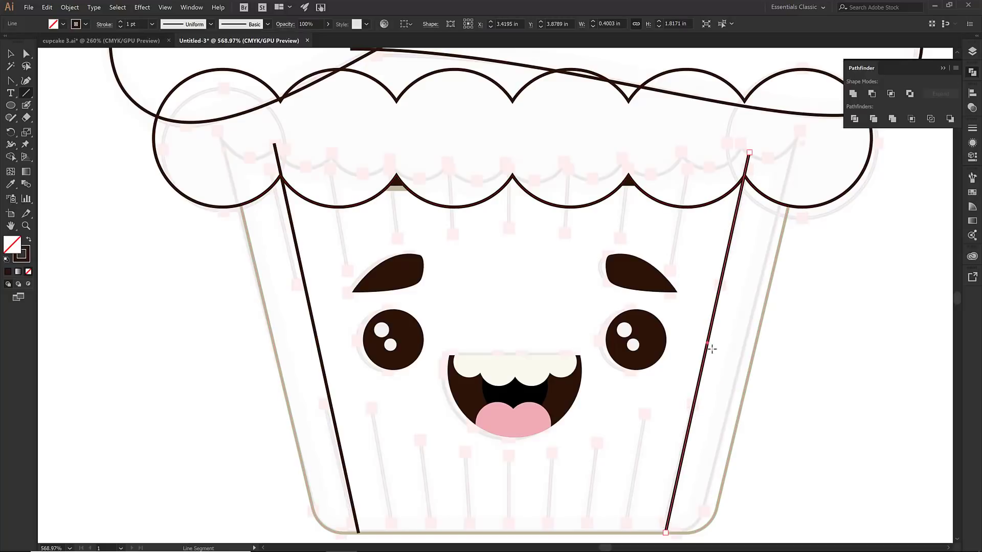
{"action": "key", "text": "ctrl+shift+a"}
{"action": "key", "text": "v"}
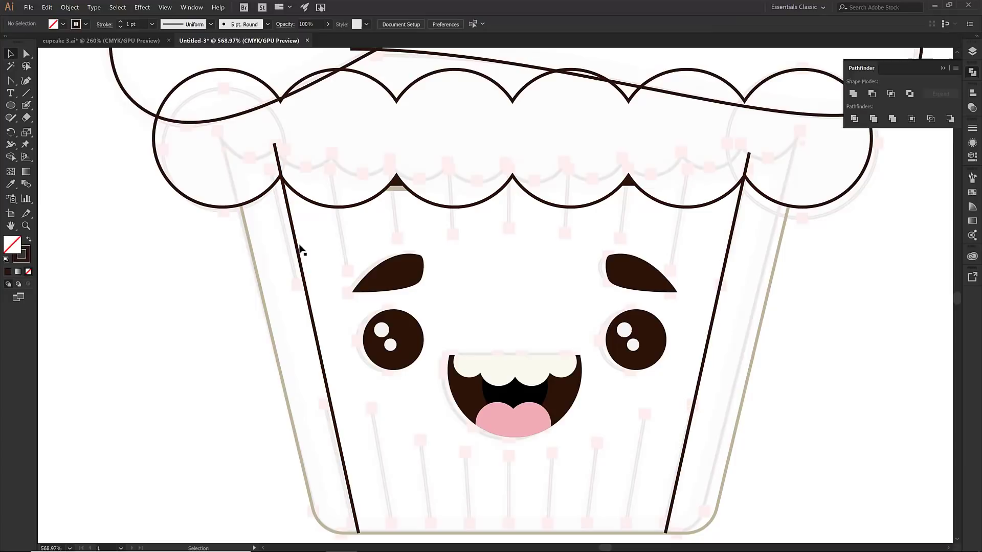
{"action": "left_click", "coordinate": [289, 209]}
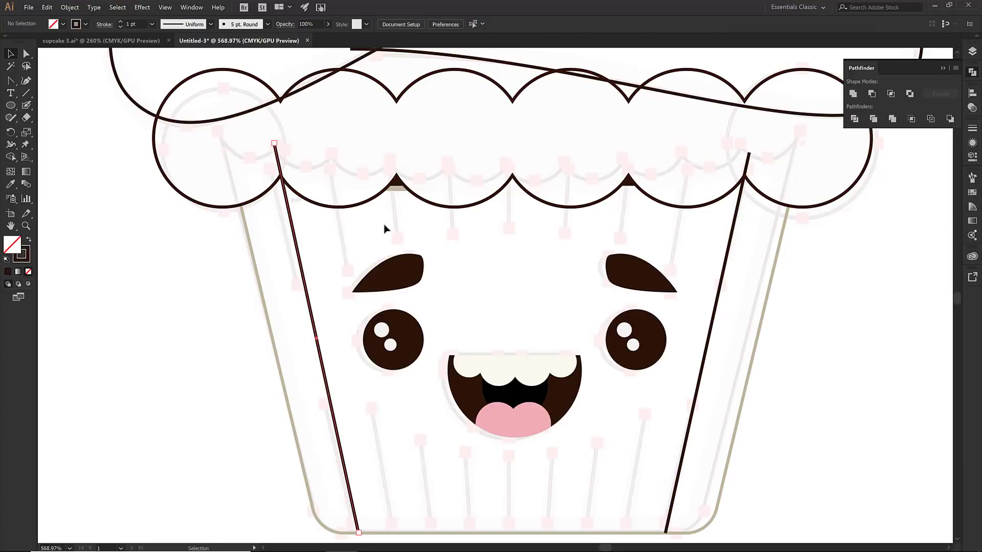
Step: Blend the left and right liner stripes using Specified Steps set to 3
{"action": "left_click", "coordinate": [724, 259], "text": "shift"}
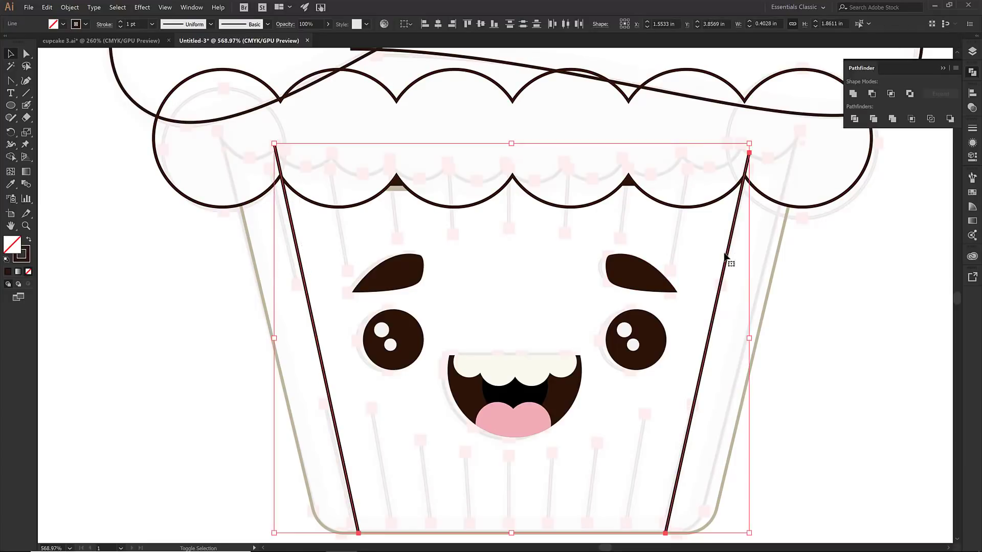
{"action": "left_click", "coordinate": [68, 7]}
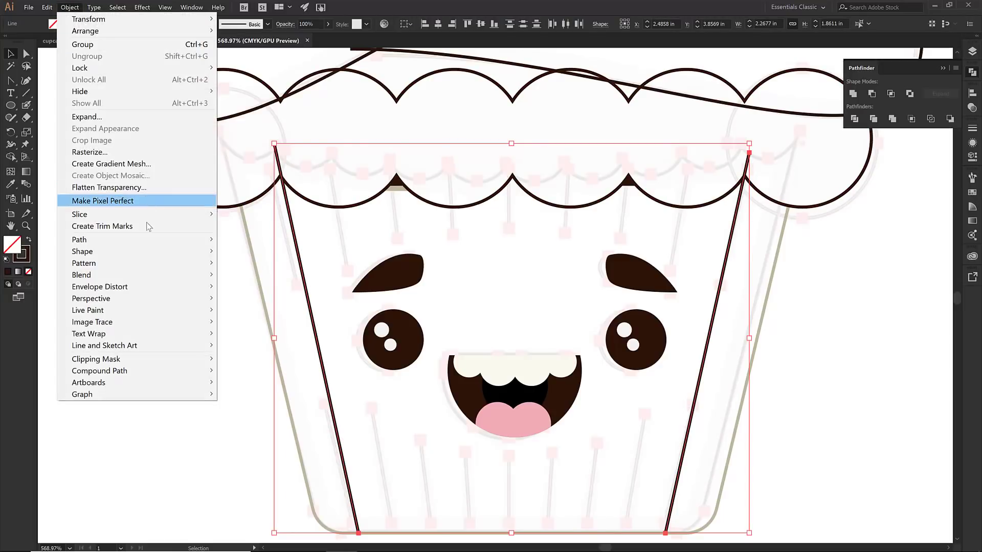
{"action": "mouse_move", "coordinate": [123, 276]}
{"action": "left_click", "coordinate": [243, 275]}
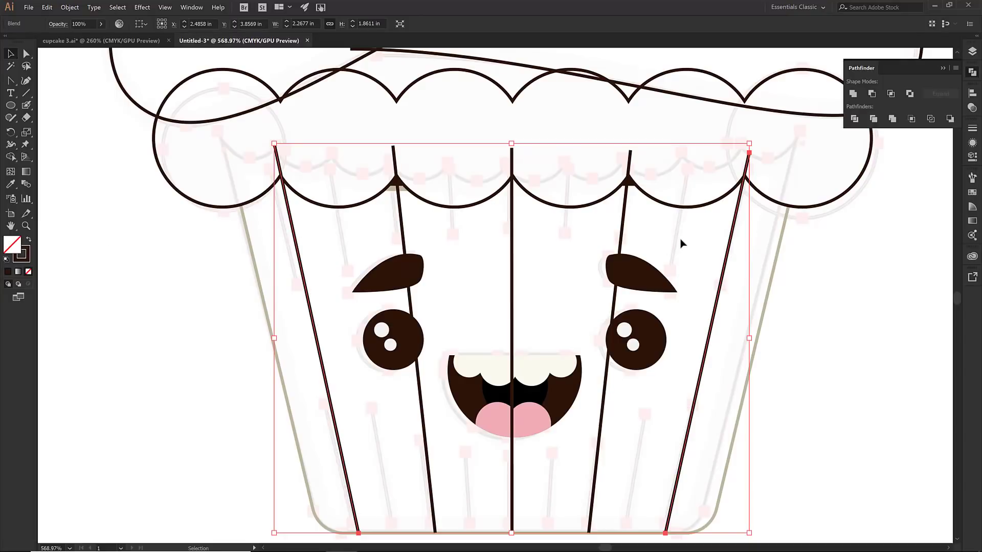
{"action": "double_click", "coordinate": [26, 183]}
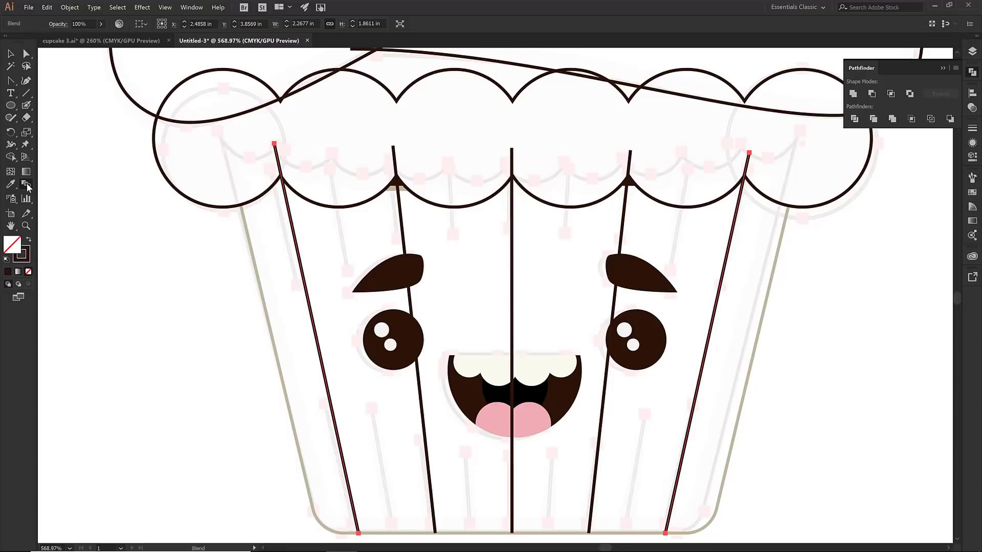
{"action": "left_click", "coordinate": [180, 269]}
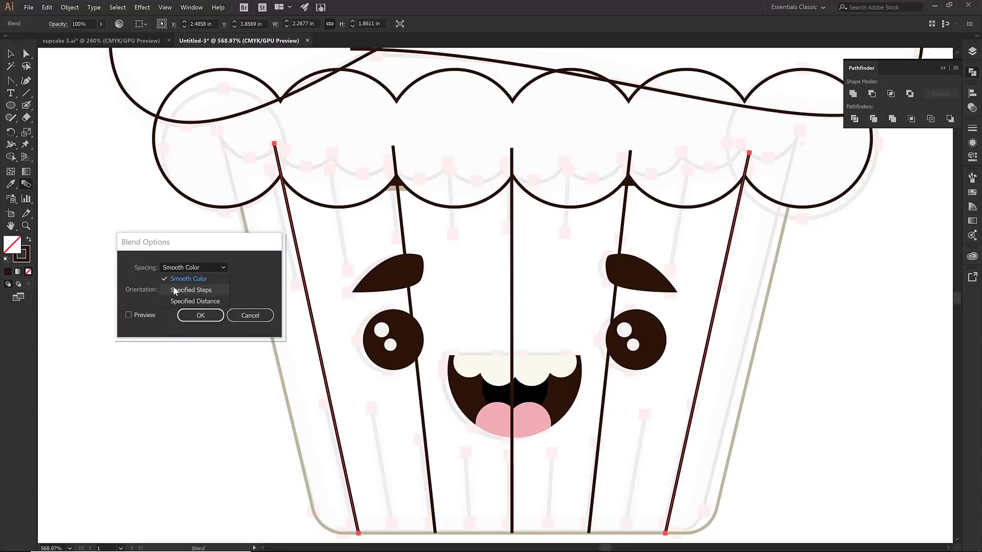
{"action": "left_click", "coordinate": [174, 290]}
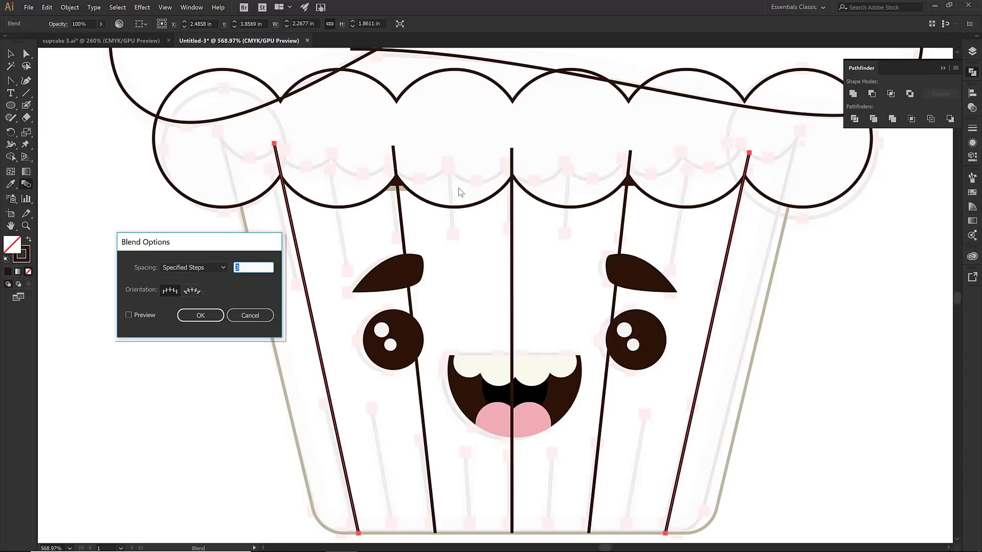
{"action": "left_click", "coordinate": [201, 316]}
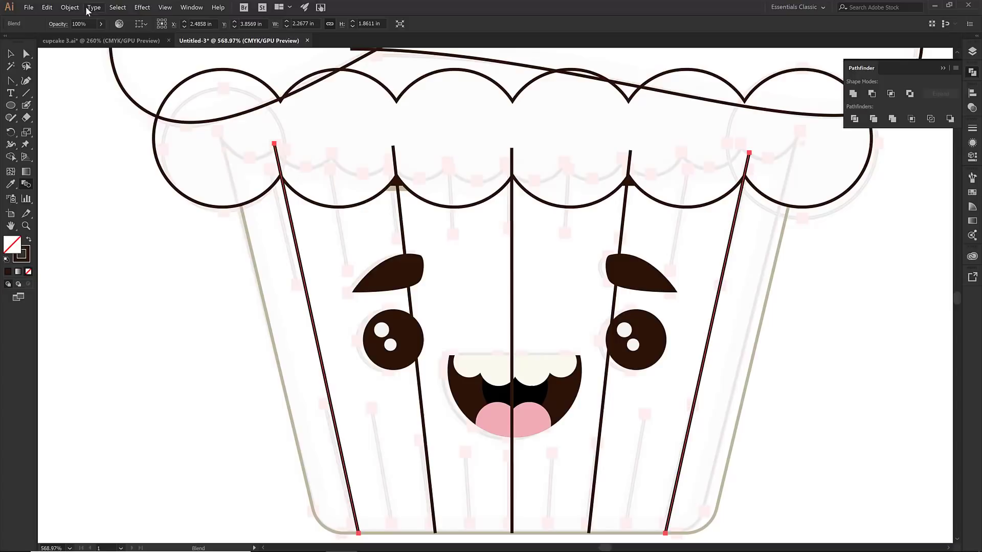
Step: Expand the stripe blend into five separate stripe paths with Object > Expand
{"action": "left_click", "coordinate": [71, 8]}
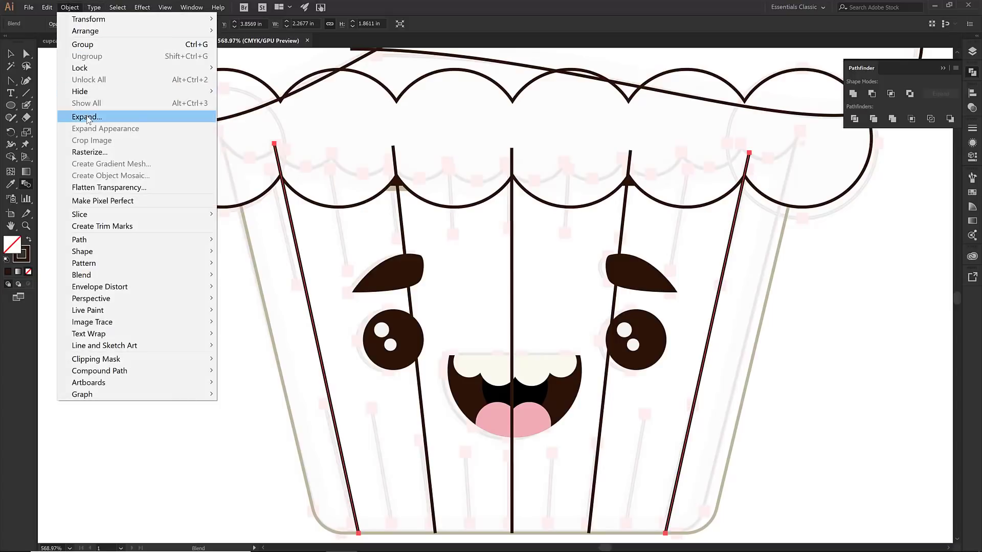
{"action": "left_click", "coordinate": [87, 118]}
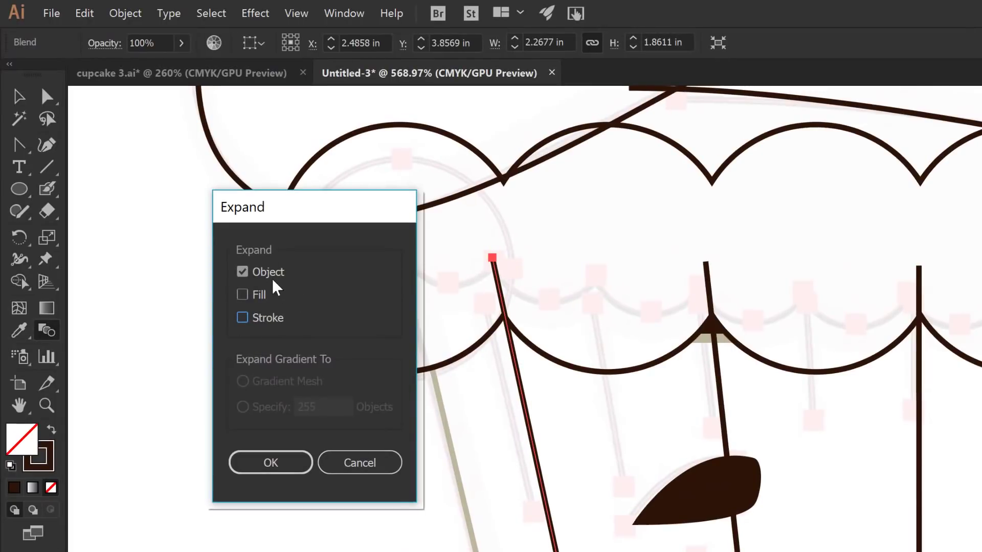
{"action": "left_click", "coordinate": [276, 464]}
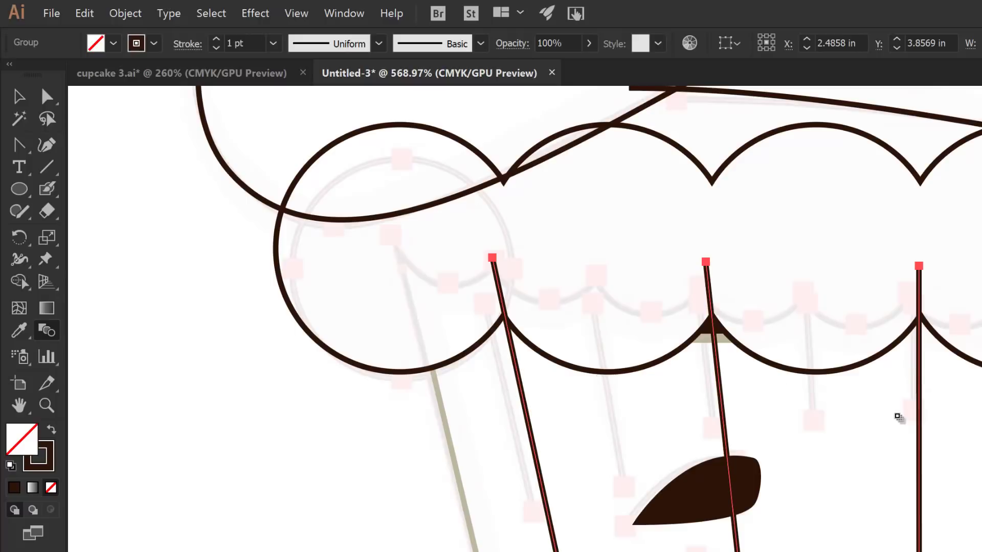
{"action": "key", "text": "l"}
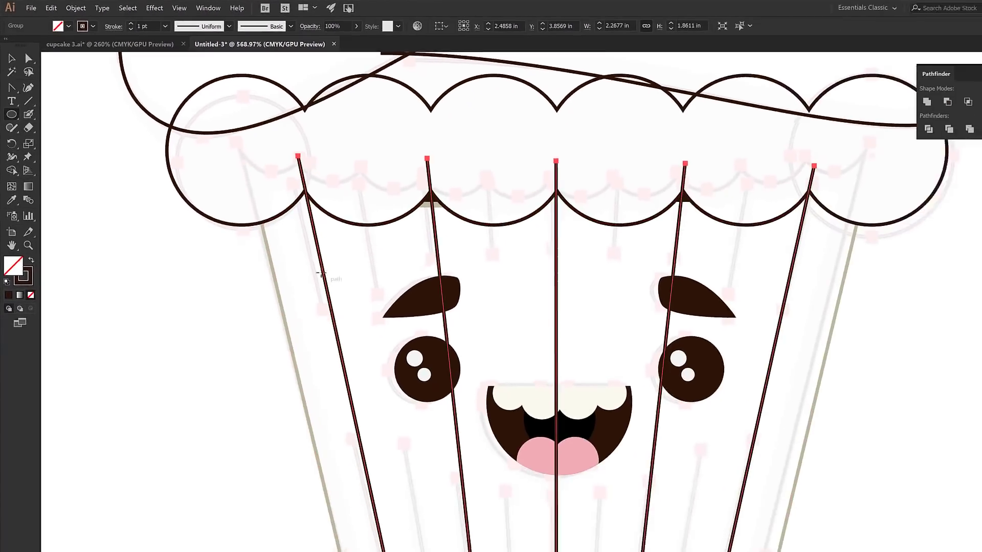
Step: Draw a large oval over the cupcake face that spans the liner stripes
{"action": "left_click_drag", "start_coordinate": [322, 252], "coordinate": [796, 514]}
{"action": "key", "text": "v"}
{"action": "left_click", "coordinate": [359, 389]}
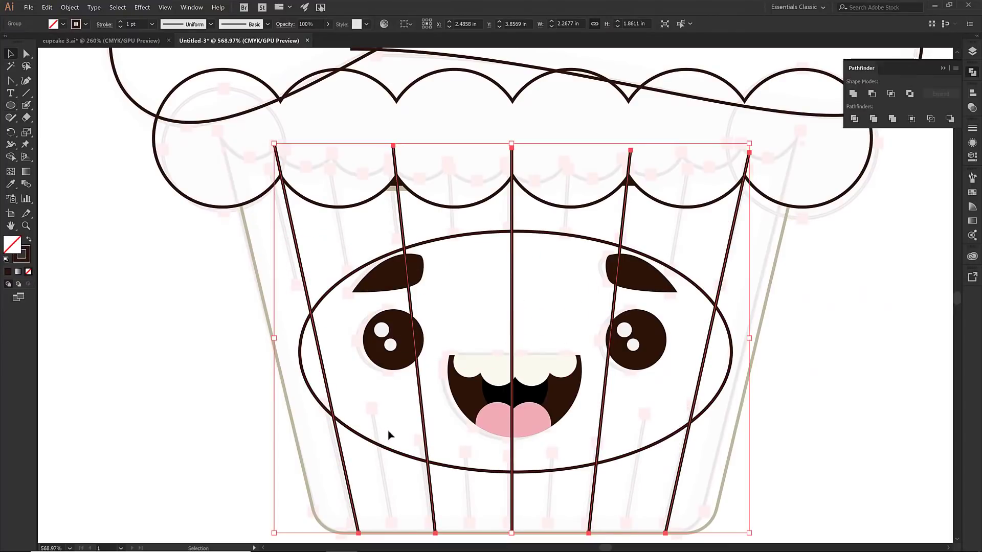
{"action": "left_click", "coordinate": [464, 469]}
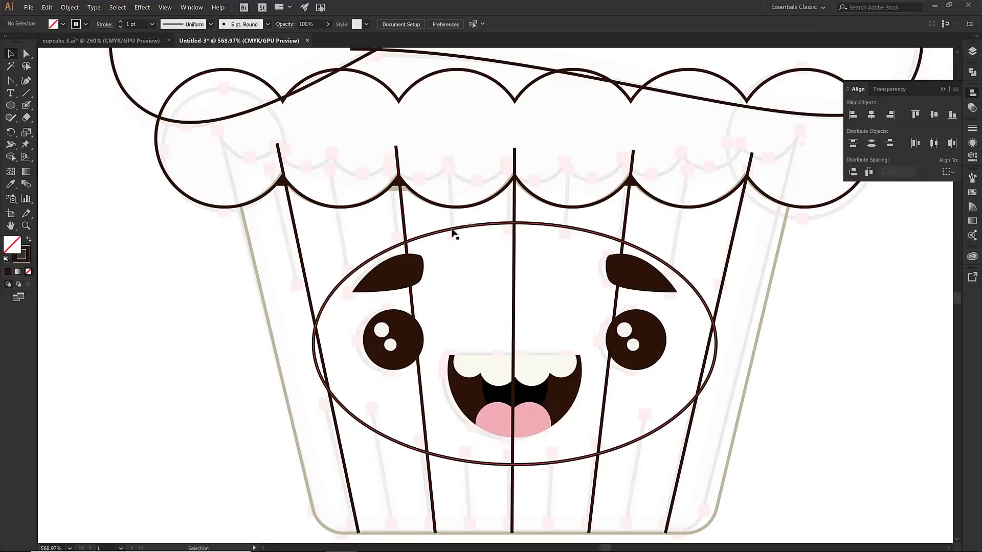
{"action": "left_click", "coordinate": [452, 233]}
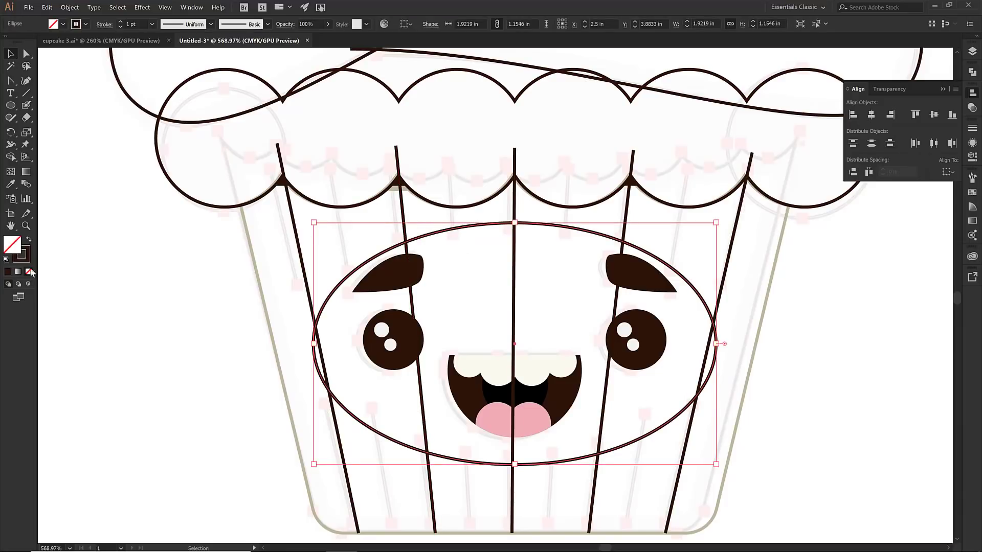
Step: Set the oval's stroke to None and add the five stripes to the selection
{"action": "left_click", "coordinate": [86, 24]}
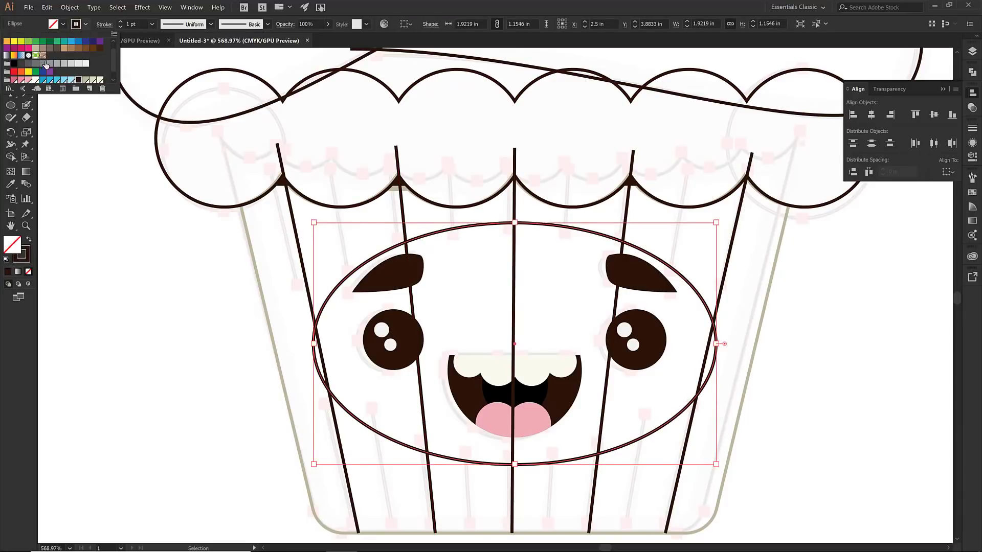
{"action": "scroll", "coordinate": [31, 61], "scroll_direction": "up", "scroll_amount": 1}
{"action": "left_click", "coordinate": [8, 42]}
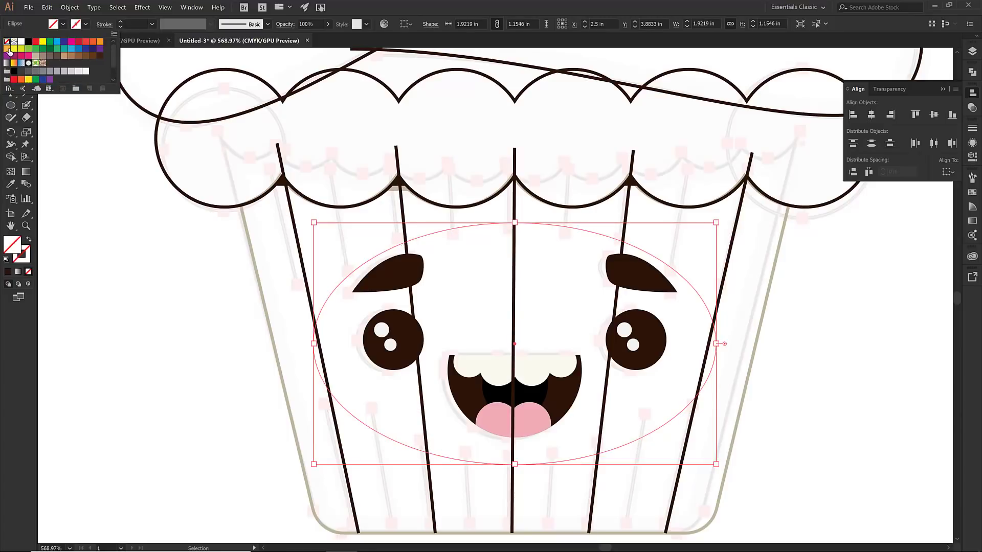
{"action": "left_click", "coordinate": [302, 267], "text": "shift"}
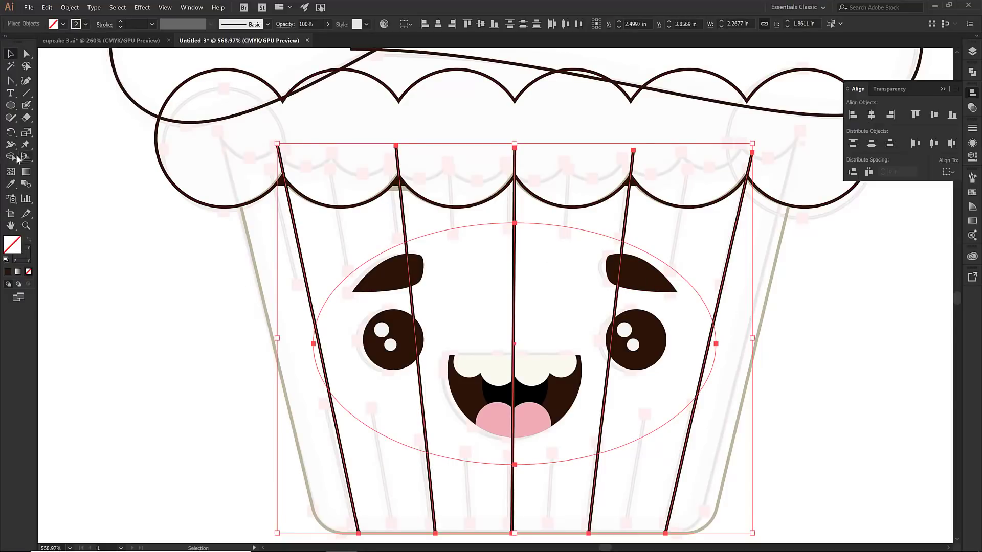
Step: Use Shape Builder to delete the four stripe pieces lying inside the face oval
{"action": "left_click", "coordinate": [10, 157]}
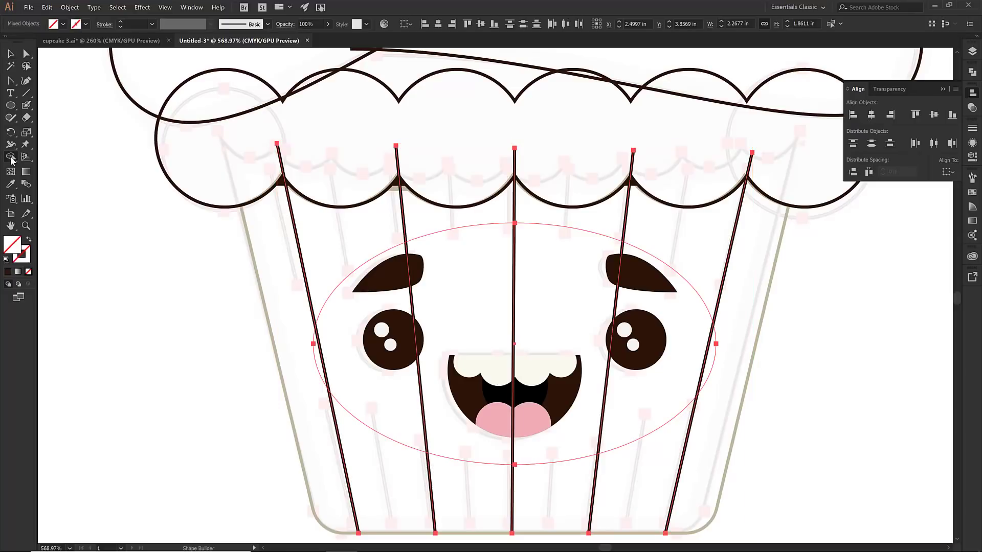
{"action": "key", "text": "z"}
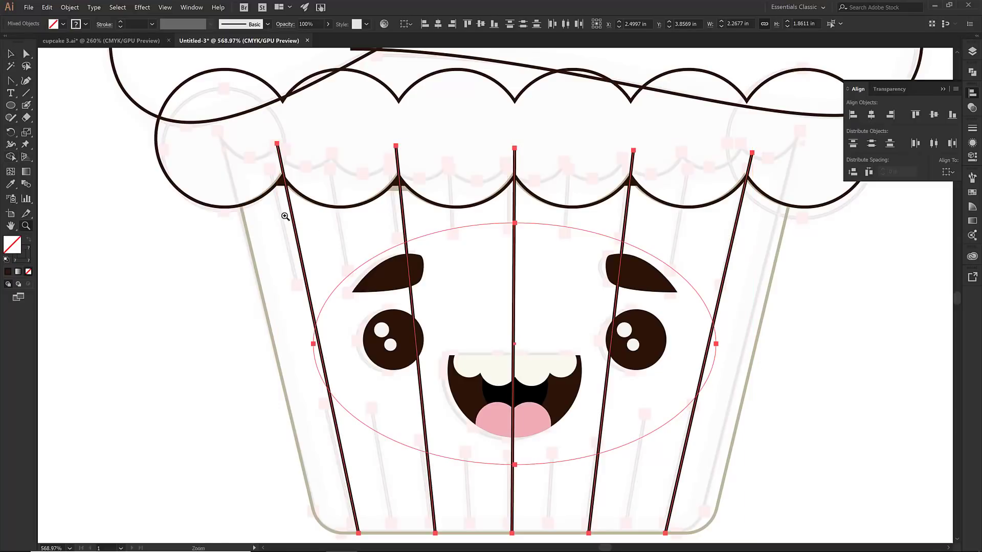
{"action": "left_click_drag", "start_coordinate": [284, 215], "coordinate": [770, 479]}
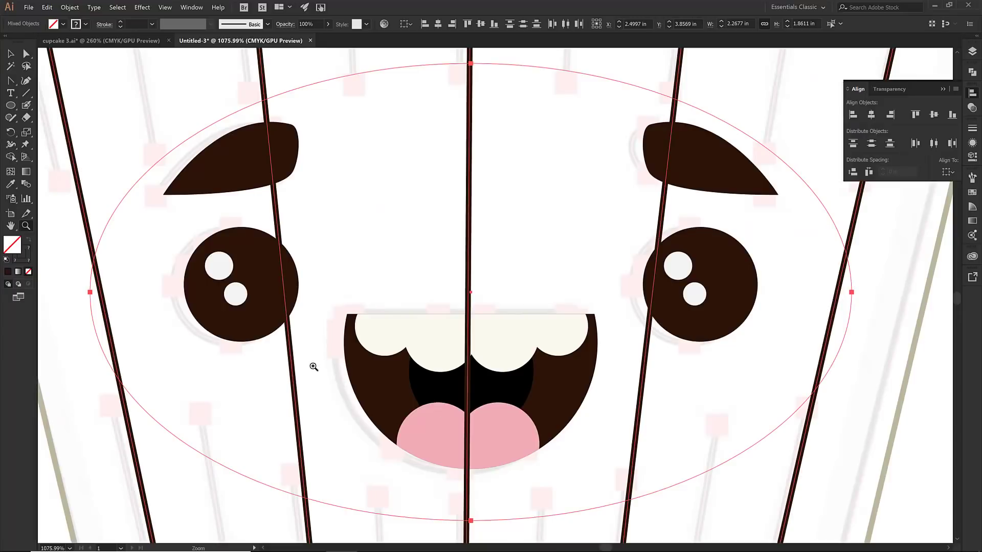
{"action": "left_click", "coordinate": [12, 157]}
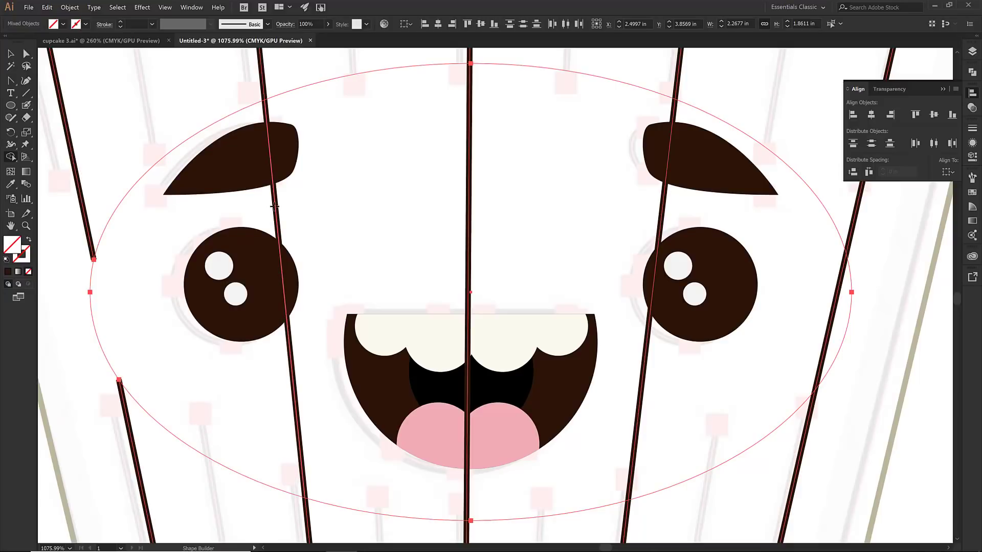
{"action": "left_click", "coordinate": [275, 206], "text": "alt"}
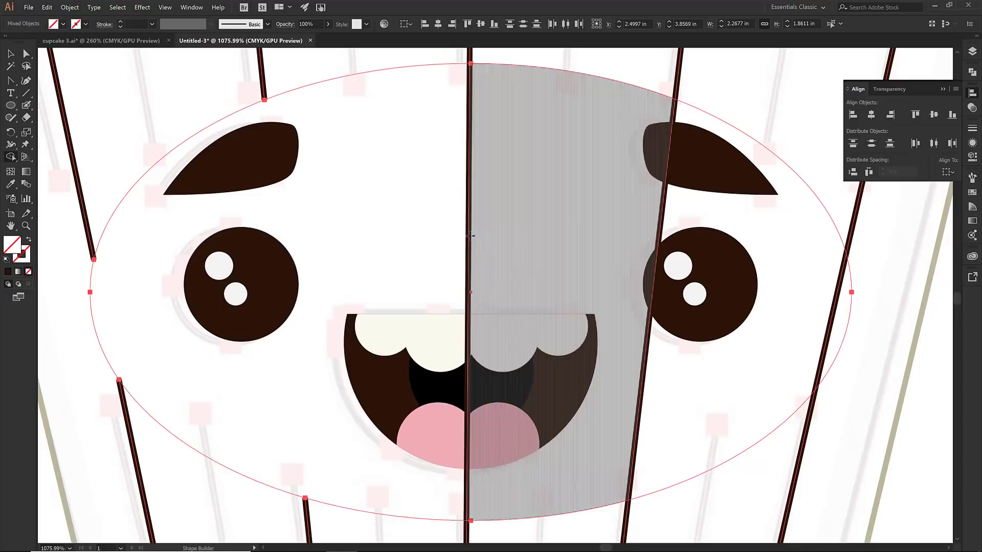
{"action": "left_click", "coordinate": [469, 236], "text": "alt"}
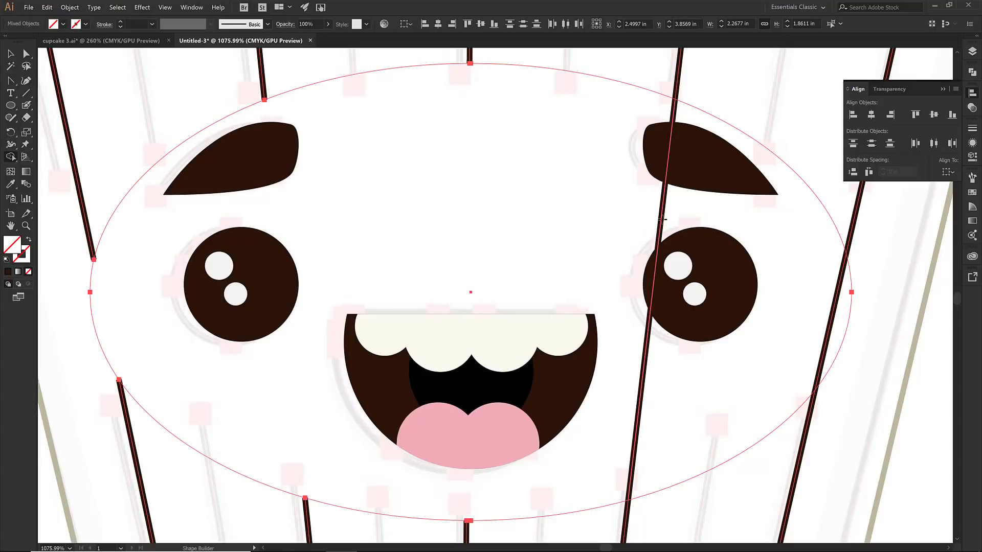
{"action": "left_click", "coordinate": [663, 219], "text": "alt"}
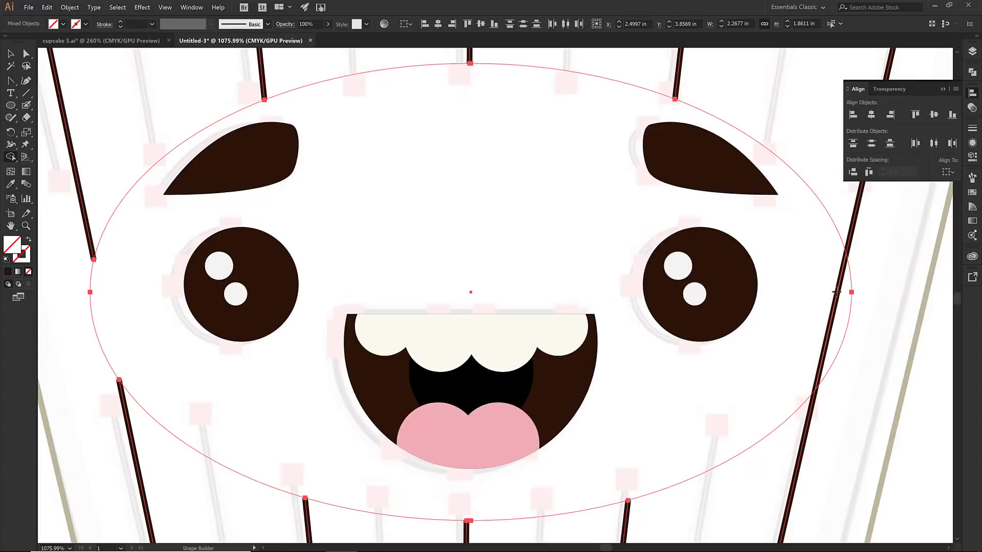
{"action": "left_click", "coordinate": [835, 295], "text": "alt"}
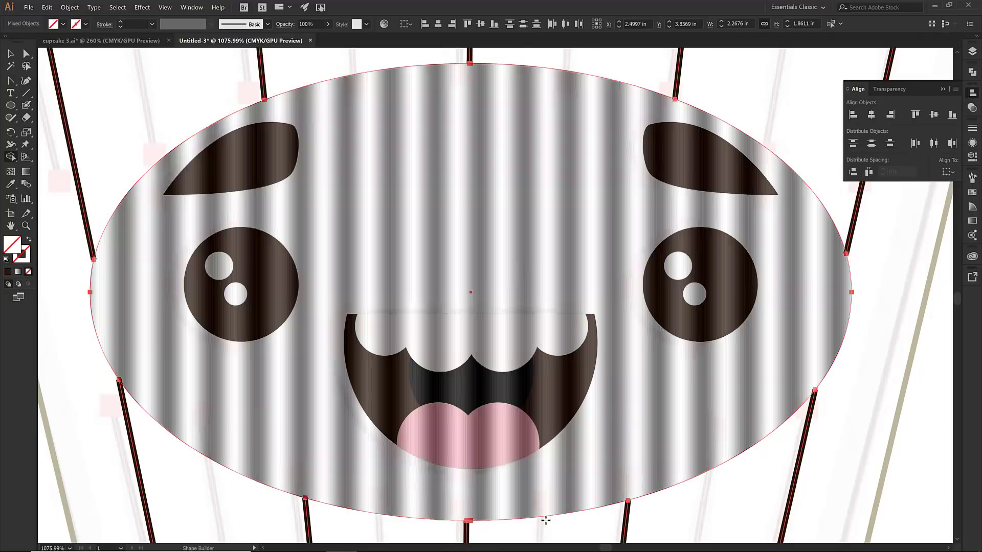
{"action": "key", "text": "v"}
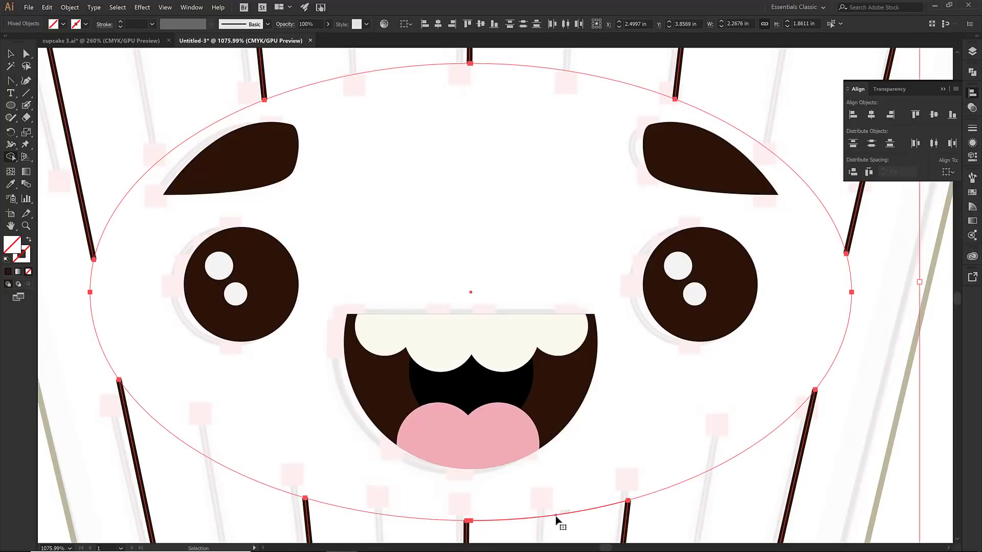
{"action": "key", "text": "ctrl+0"}
Step: Select the invisible face oval and delete it
{"action": "left_click", "coordinate": [473, 378]}
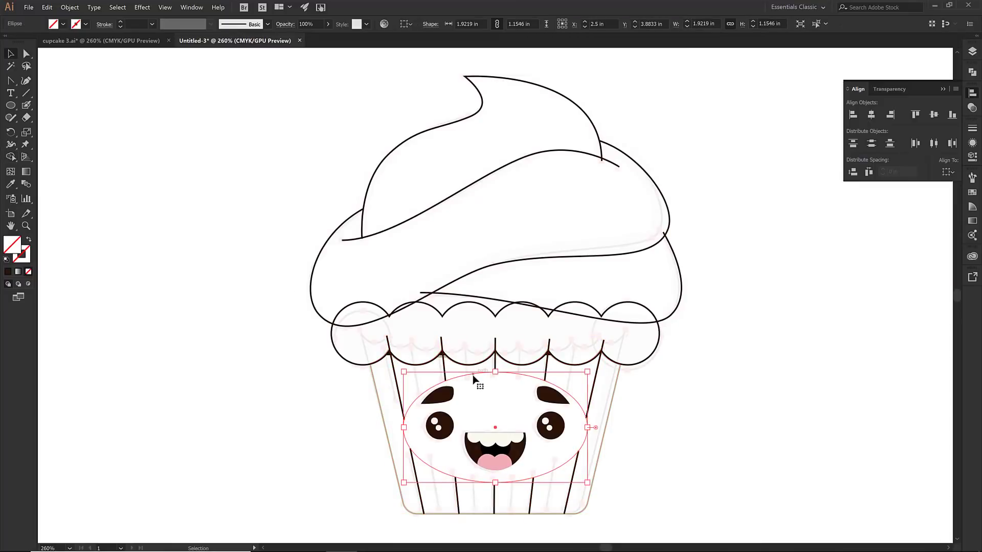
{"action": "key", "text": "Delete"}
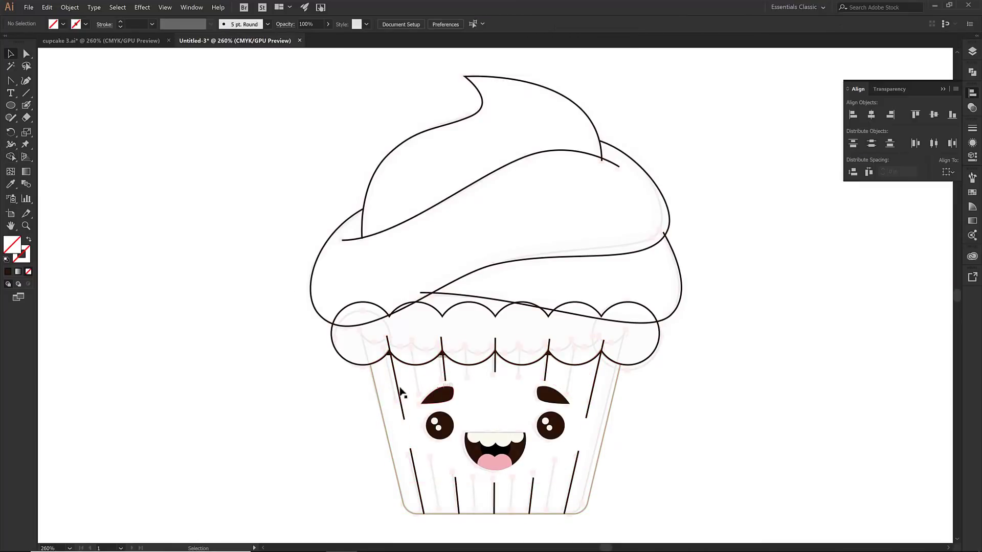